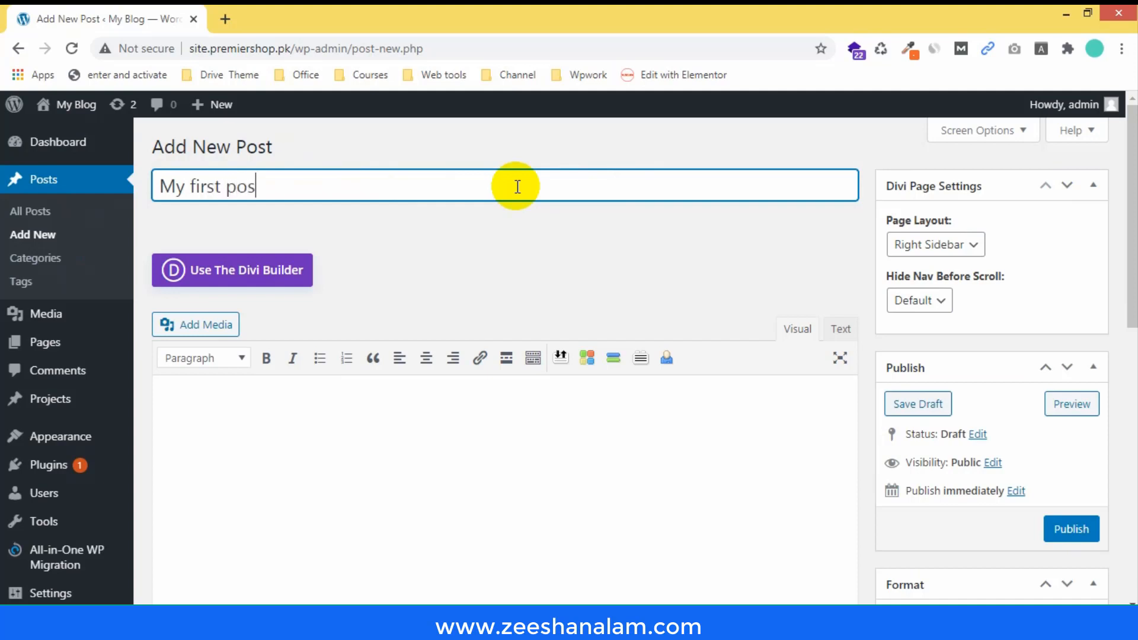
- Title the post "My first post" and confirm its permalink slug as my-first-post
{"action": "left_click_drag", "start_coordinate": [384, 185], "coordinate": [122, 185]}
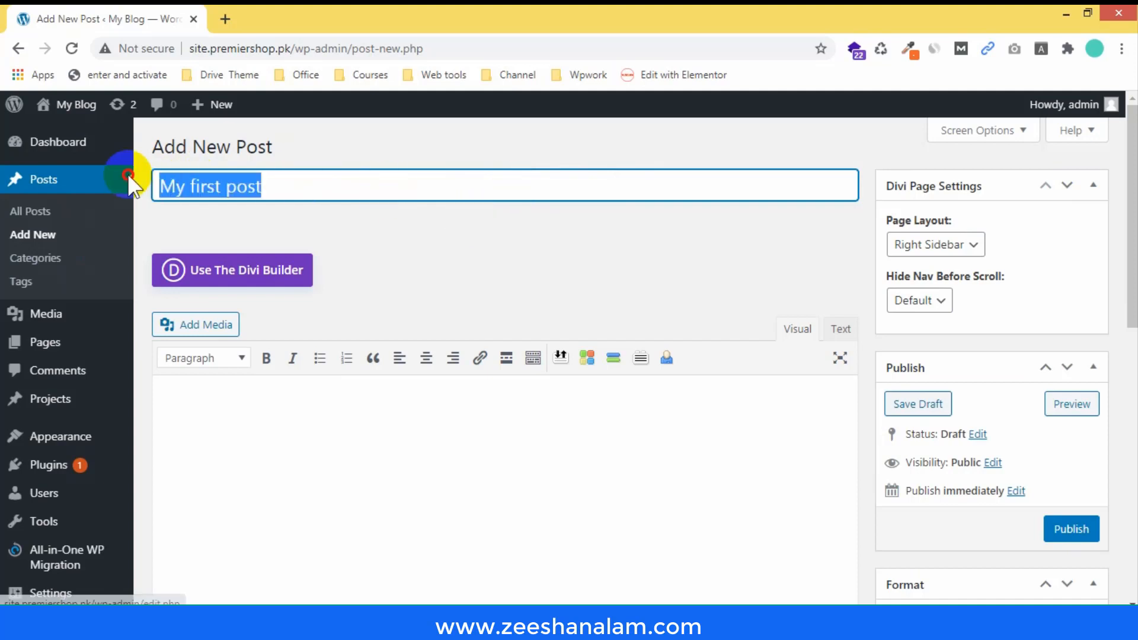
{"action": "left_click", "coordinate": [275, 407]}
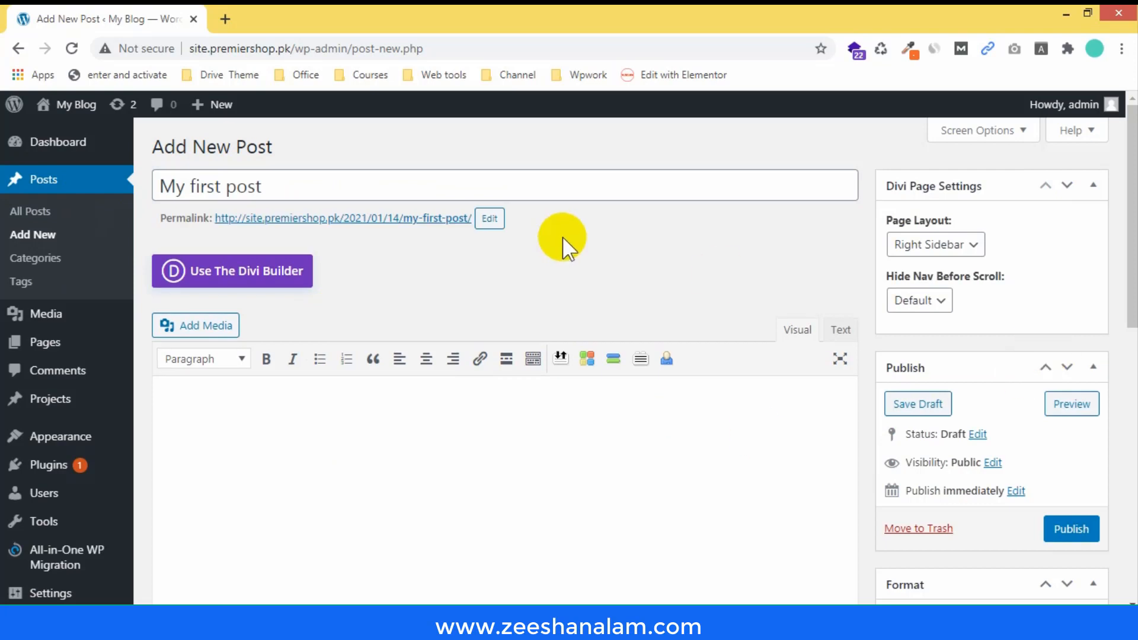
{"action": "triple_click", "coordinate": [389, 179]}
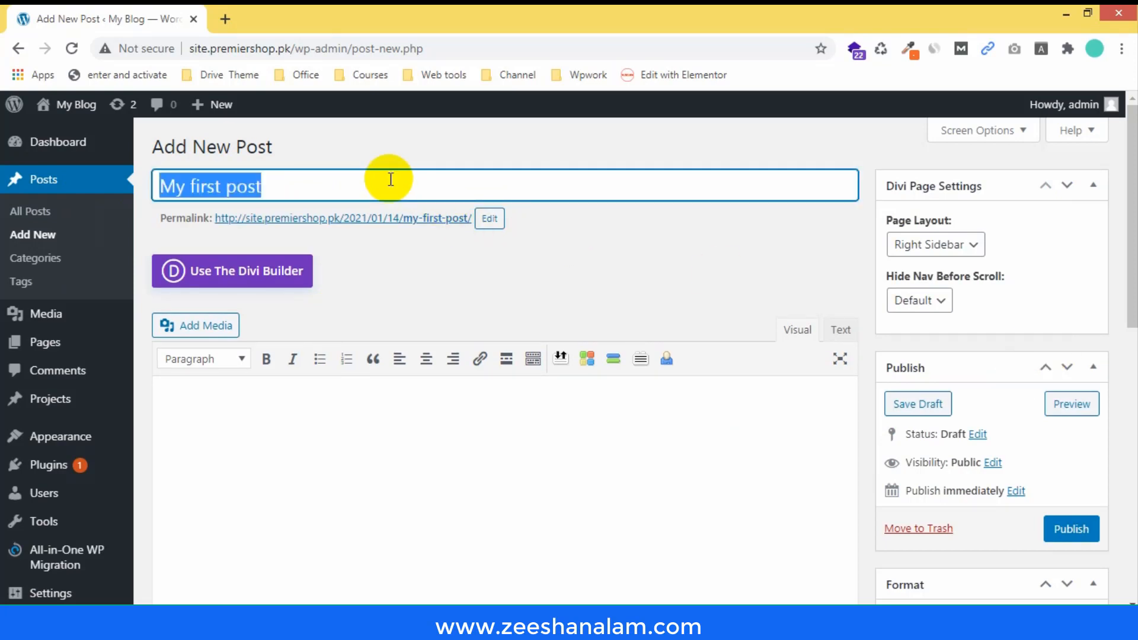
{"action": "left_click", "coordinate": [489, 218]}
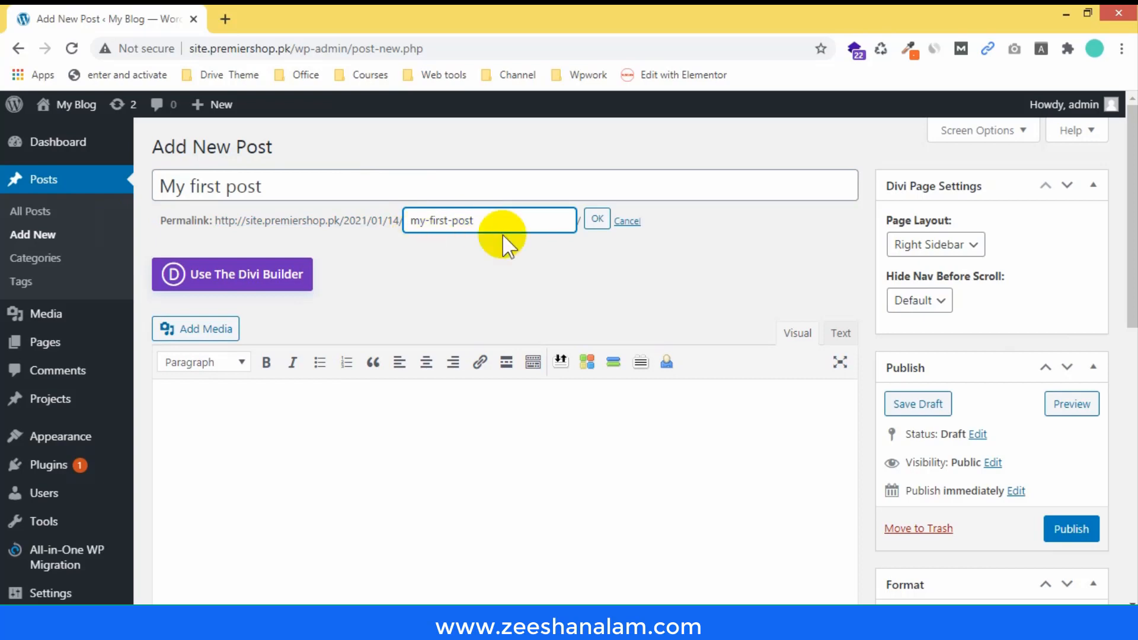
{"action": "left_click", "coordinate": [598, 219]}
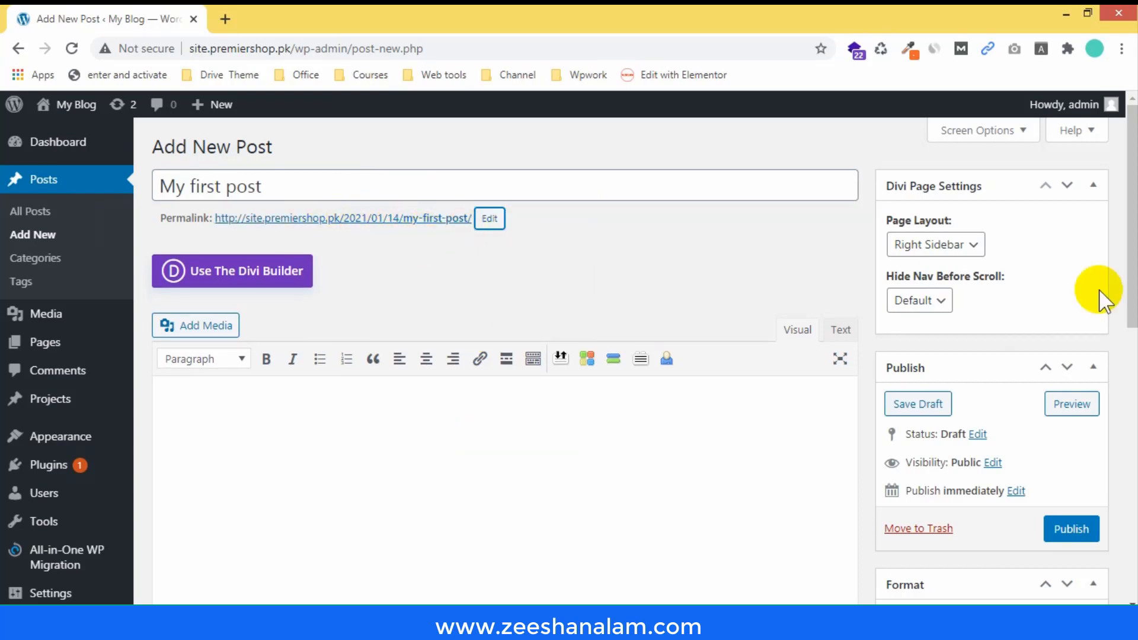
- Write "My first post" in the post body and format it as Heading 1
{"action": "left_click_drag", "start_coordinate": [1132, 242], "coordinate": [1133, 255]}
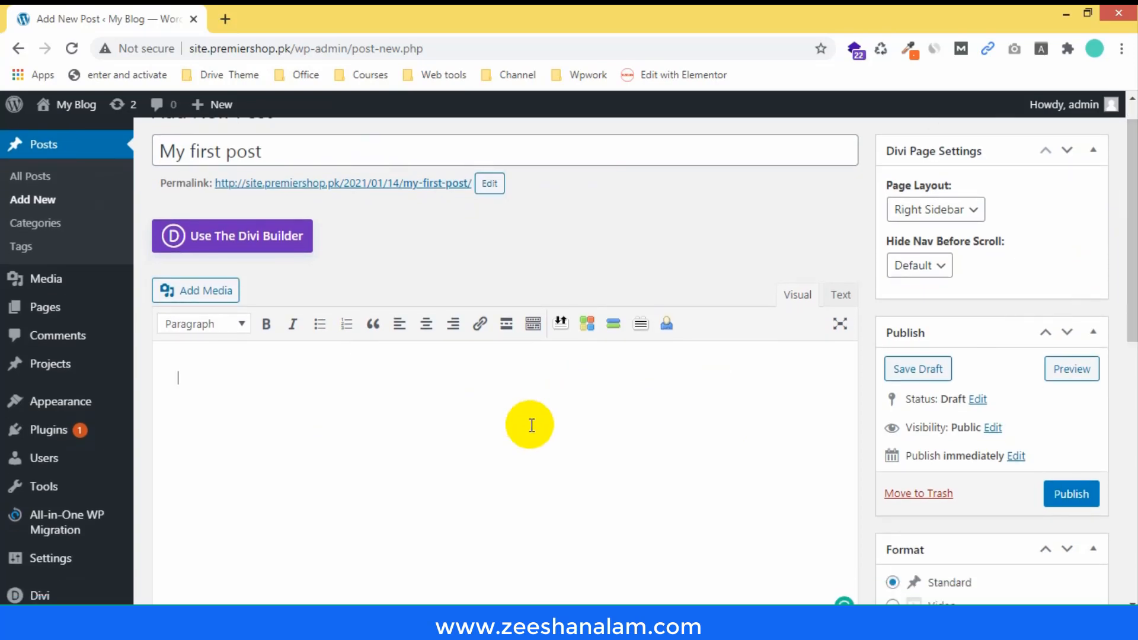
{"action": "scroll", "coordinate": [481, 421], "scroll_direction": "down", "scroll_amount": 2}
{"action": "scroll", "coordinate": [466, 411], "scroll_direction": "up", "scroll_amount": 1}
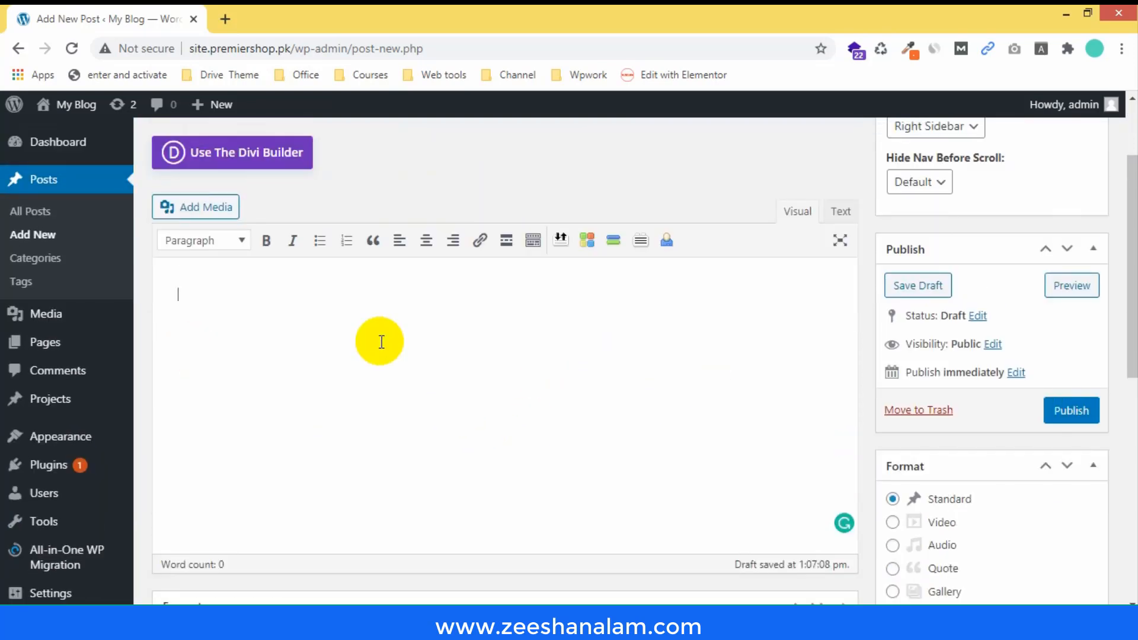
{"action": "left_click_drag", "start_coordinate": [256, 290], "coordinate": [147, 297]}
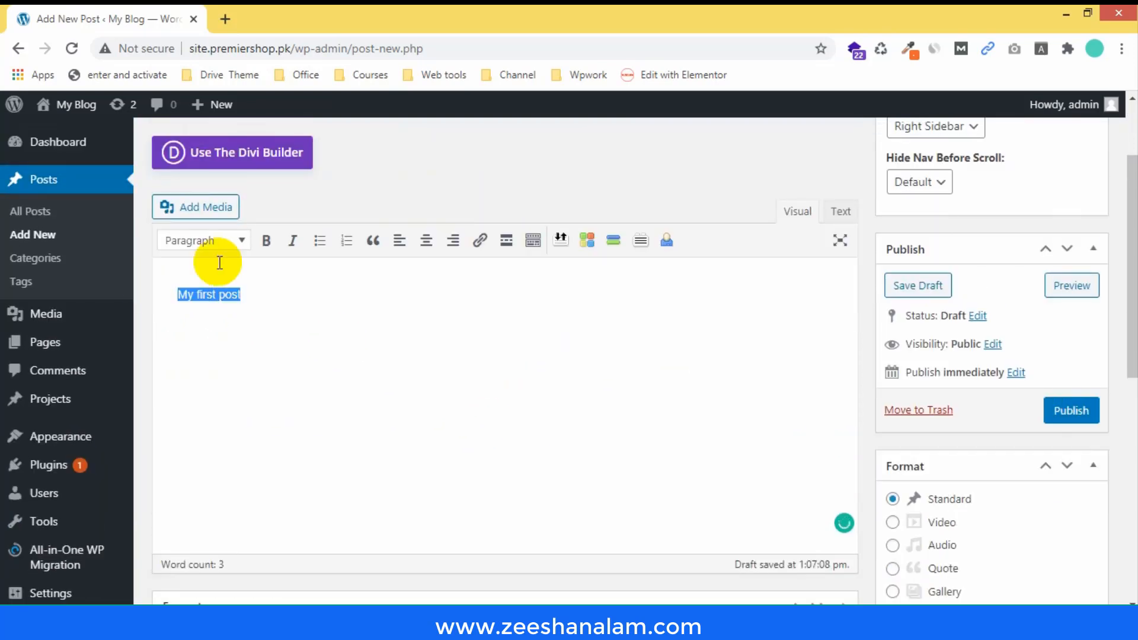
{"action": "left_click", "coordinate": [218, 243]}
{"action": "left_click", "coordinate": [240, 303]}
{"action": "left_click", "coordinate": [338, 318]}
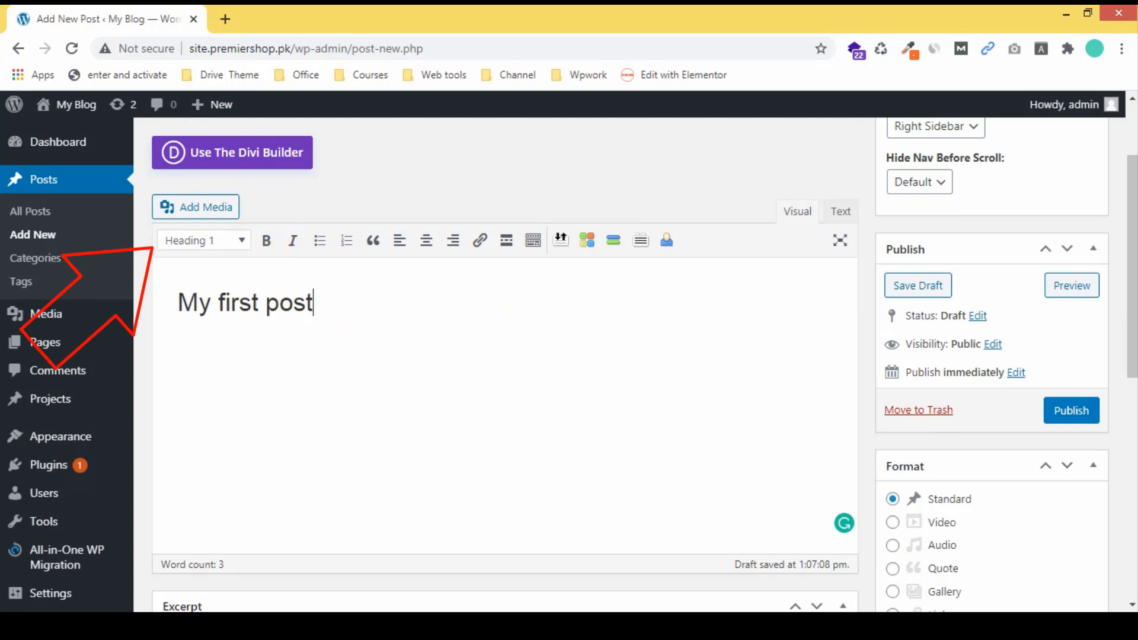
- Make the first "My first post" line in the body bold and remove its italic formatting
{"action": "scroll", "coordinate": [1130, 255], "scroll_direction": "down", "scroll_amount": 1}
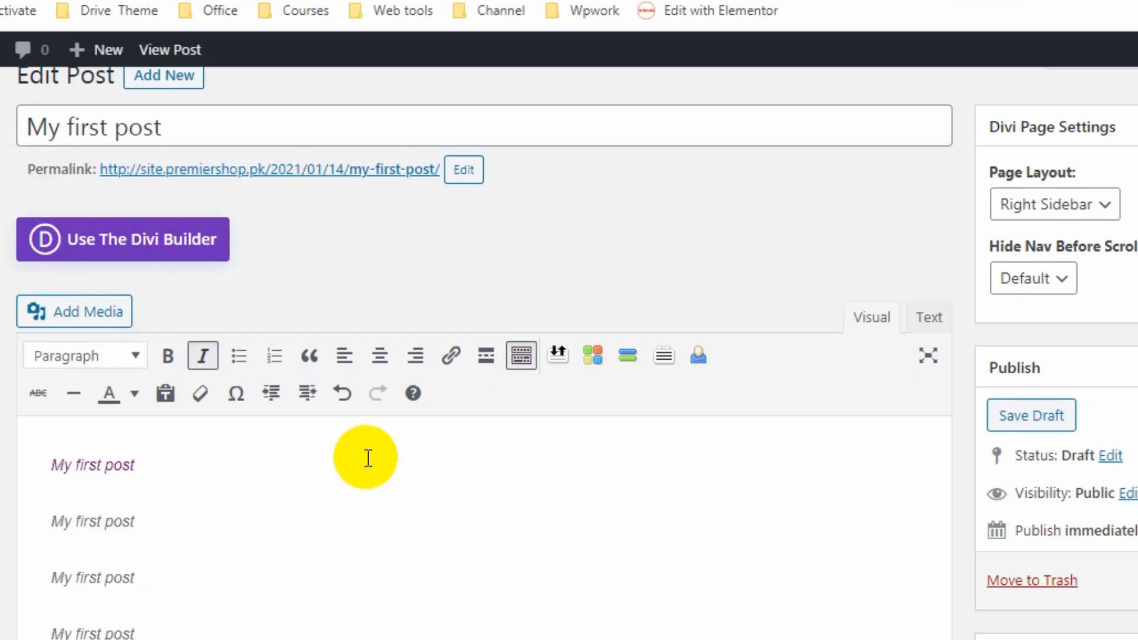
{"action": "left_click", "coordinate": [214, 436]}
{"action": "left_click", "coordinate": [206, 363]}
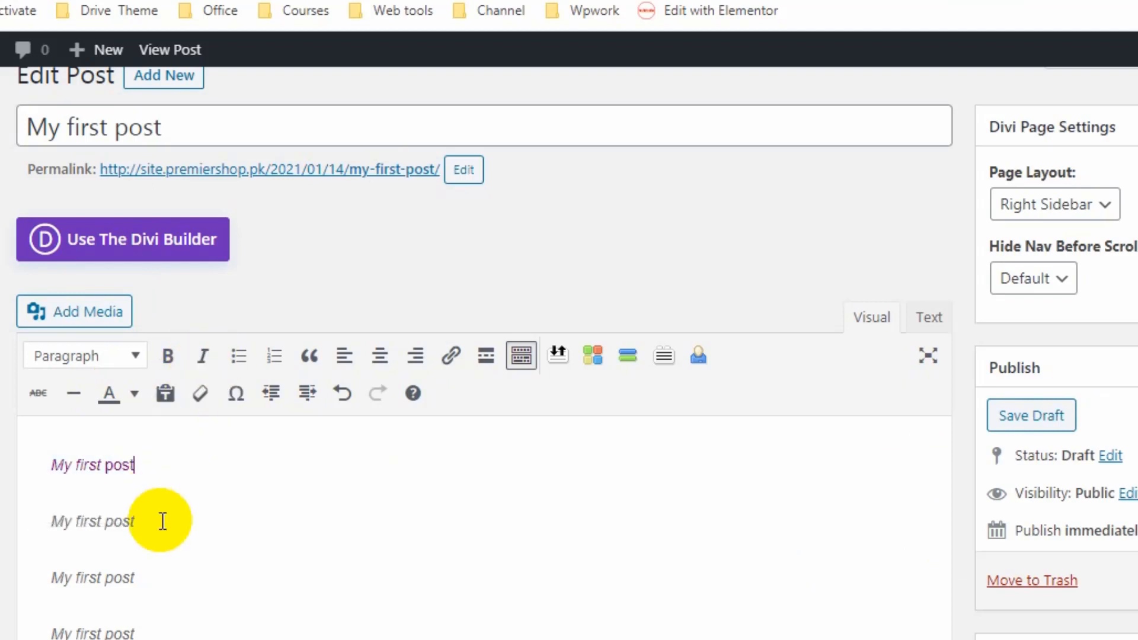
{"action": "left_click_drag", "start_coordinate": [165, 460], "coordinate": [30, 454]}
{"action": "left_click", "coordinate": [169, 356]}
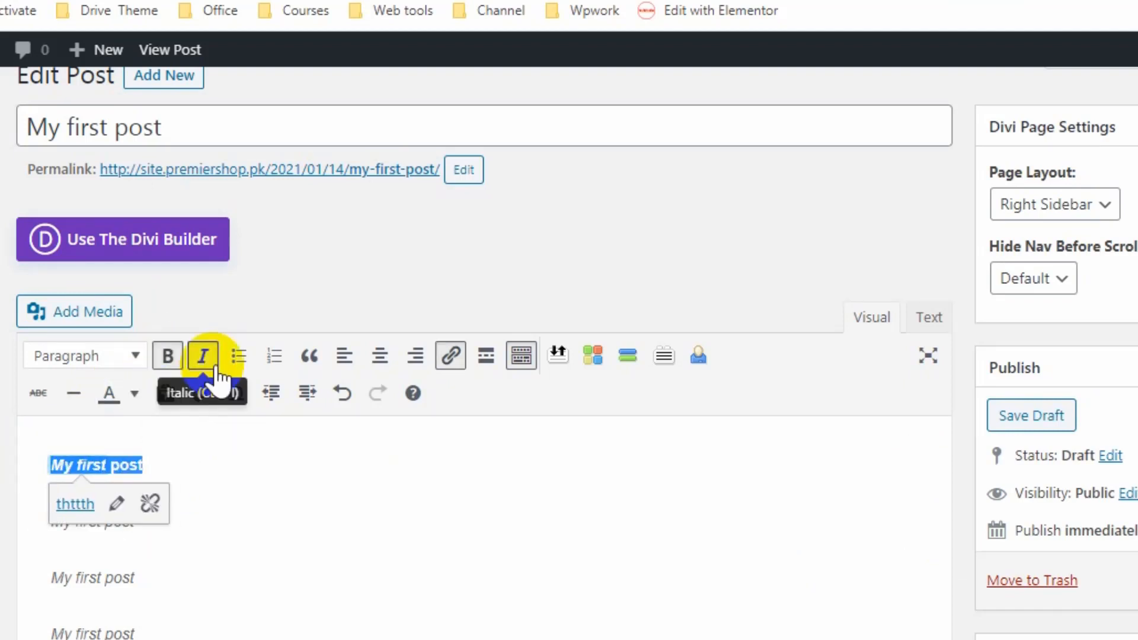
{"action": "left_click", "coordinate": [204, 357]}
- Turn the four "My first post" lines into a bulleted list and change it to a numbered list
{"action": "left_click_drag", "start_coordinate": [147, 595], "coordinate": [30, 465]}
{"action": "left_click", "coordinate": [240, 357]}
{"action": "left_click", "coordinate": [274, 357]}
- Remove the existing link from the first list item and add a new link to its whole text
{"action": "left_click", "coordinate": [130, 504]}
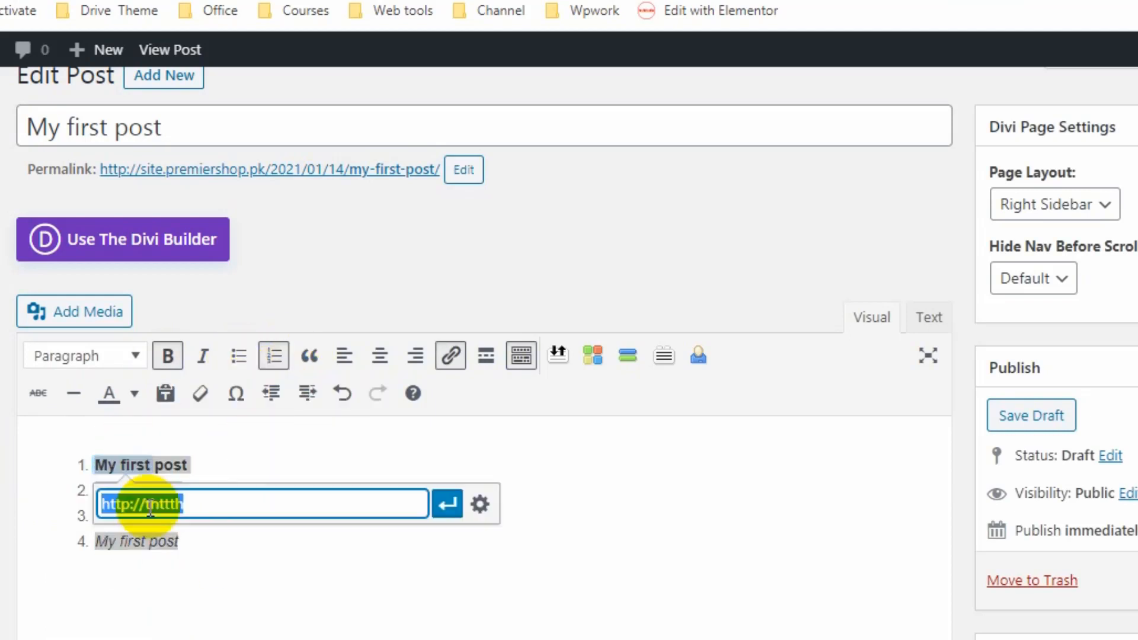
{"action": "key", "text": "BackSpace"}
{"action": "key", "text": "Return"}
{"action": "left_click", "coordinate": [243, 500]}
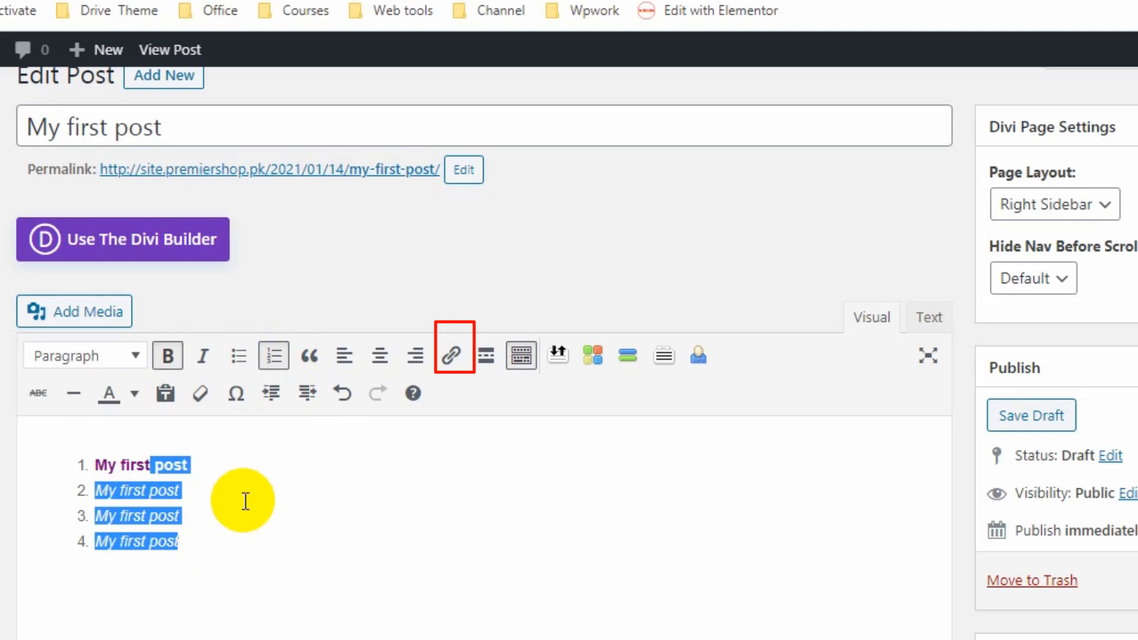
{"action": "left_click", "coordinate": [183, 465]}
{"action": "left_click_drag", "start_coordinate": [183, 465], "coordinate": [97, 459]}
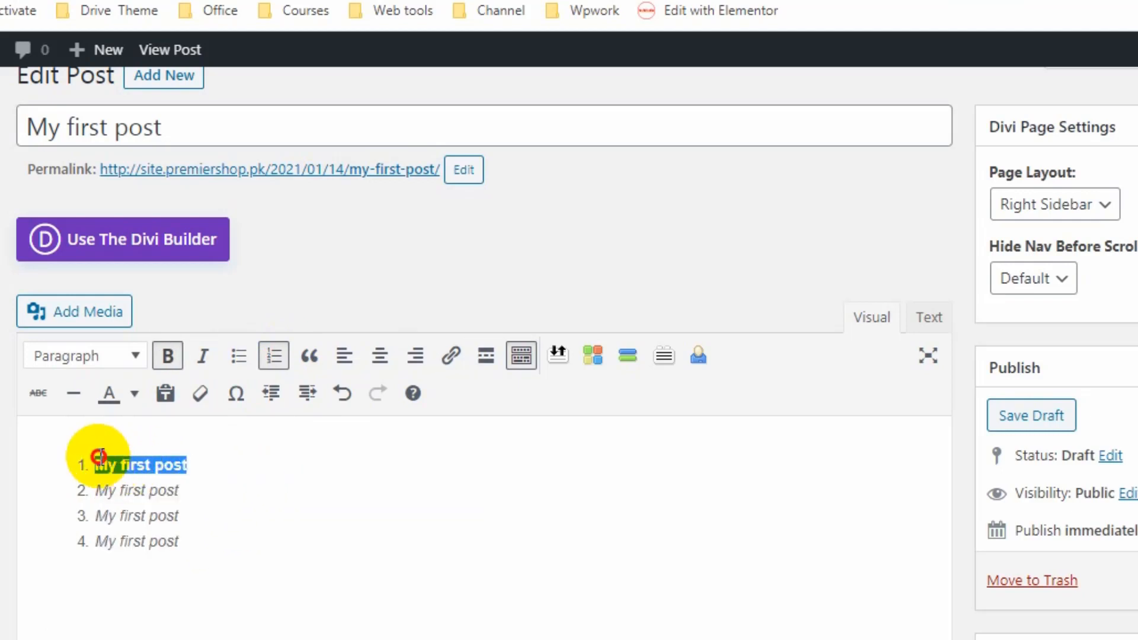
{"action": "left_click", "coordinate": [451, 358]}
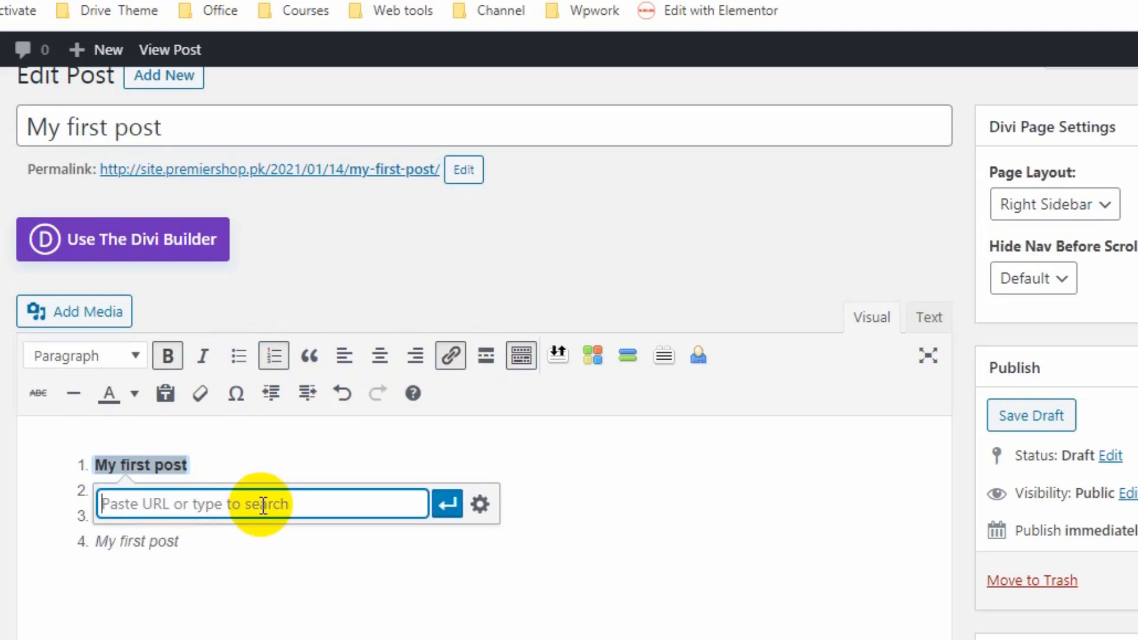
{"action": "key", "text": "Return"}
{"action": "left_click", "coordinate": [280, 488]}
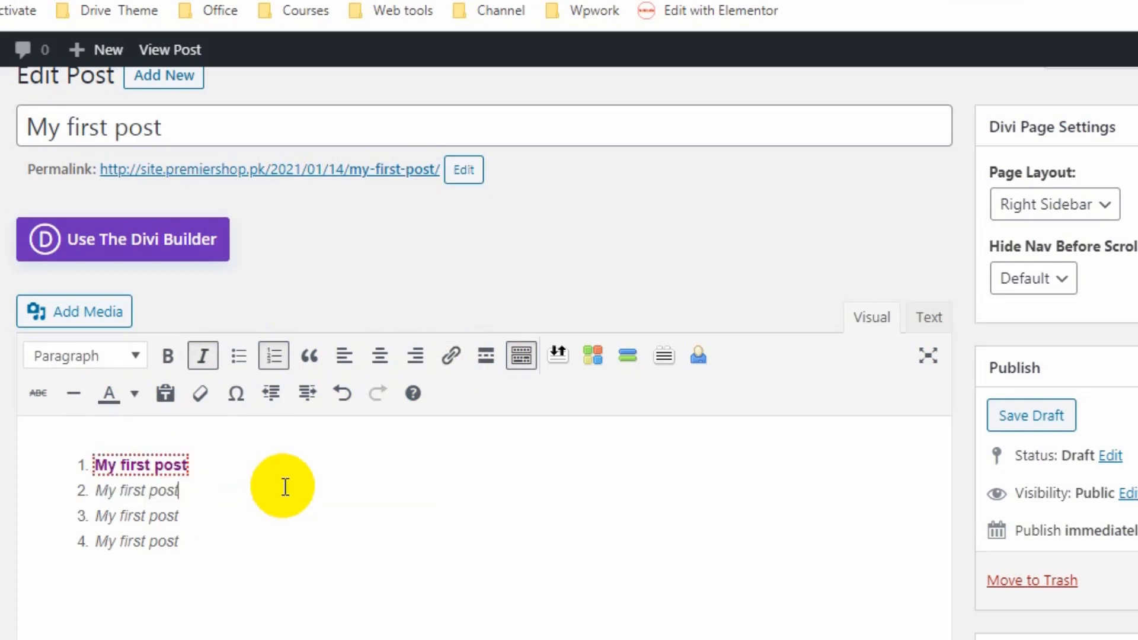
{"action": "left_click", "coordinate": [202, 517]}
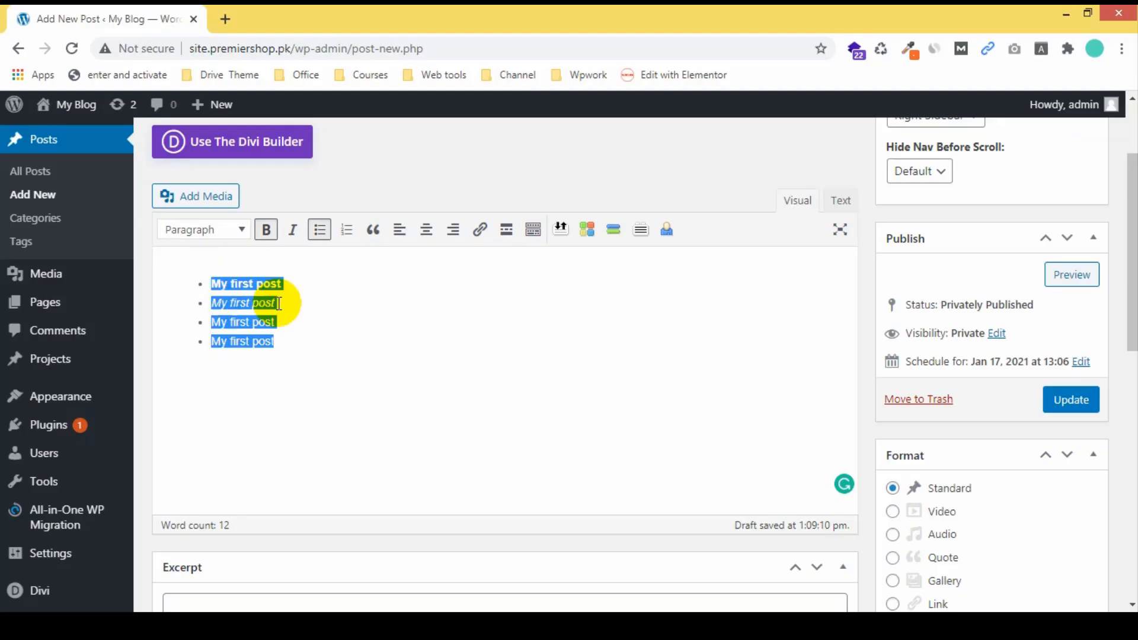
- Try right and centre alignment on the four bulleted items, finishing with left alignment
{"action": "left_click", "coordinate": [453, 229]}
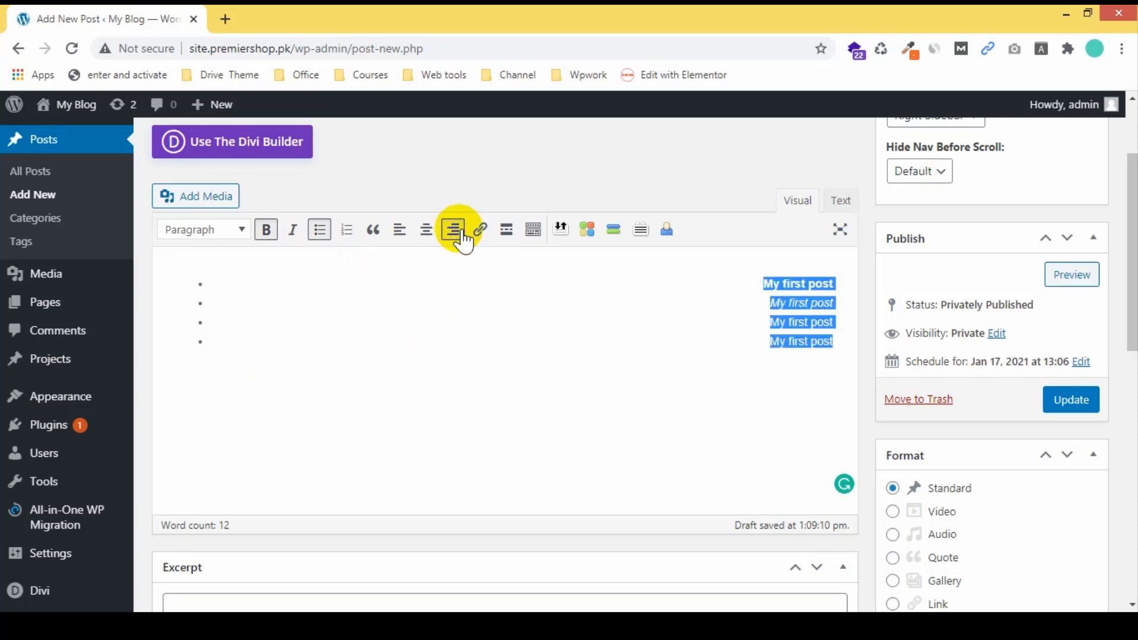
{"action": "left_click", "coordinate": [426, 230]}
{"action": "left_click", "coordinate": [400, 229]}
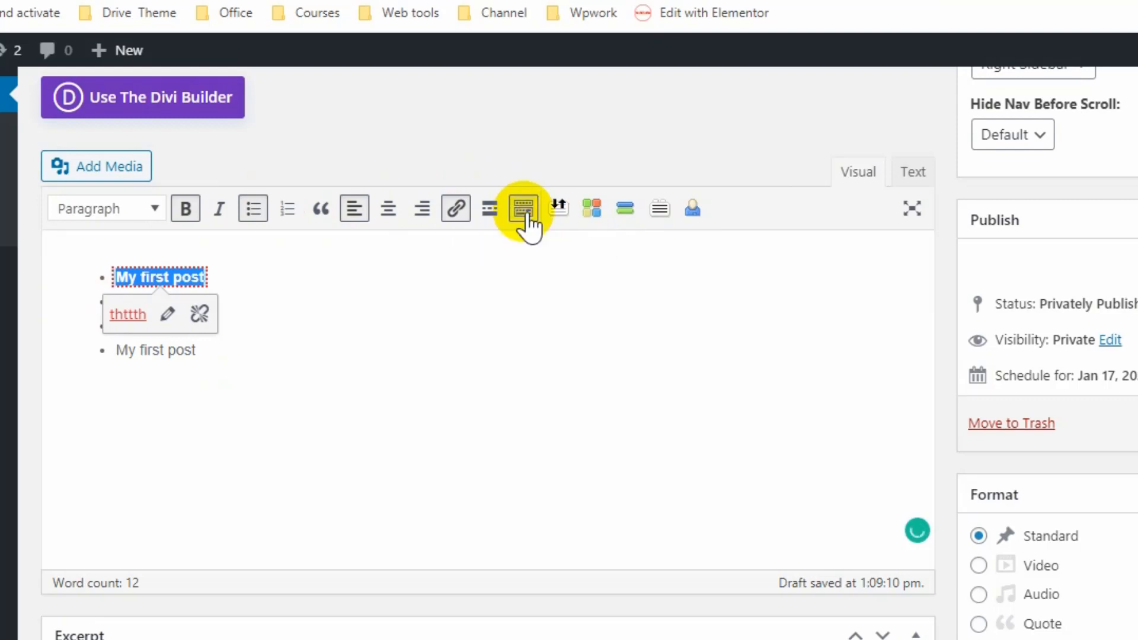
- Show the additional row of formatting tools and colour the first list item's text purple
{"action": "left_click", "coordinate": [524, 209]}
{"action": "left_click", "coordinate": [153, 244]}
{"action": "left_click", "coordinate": [198, 323]}
{"action": "left_click", "coordinate": [213, 344]}
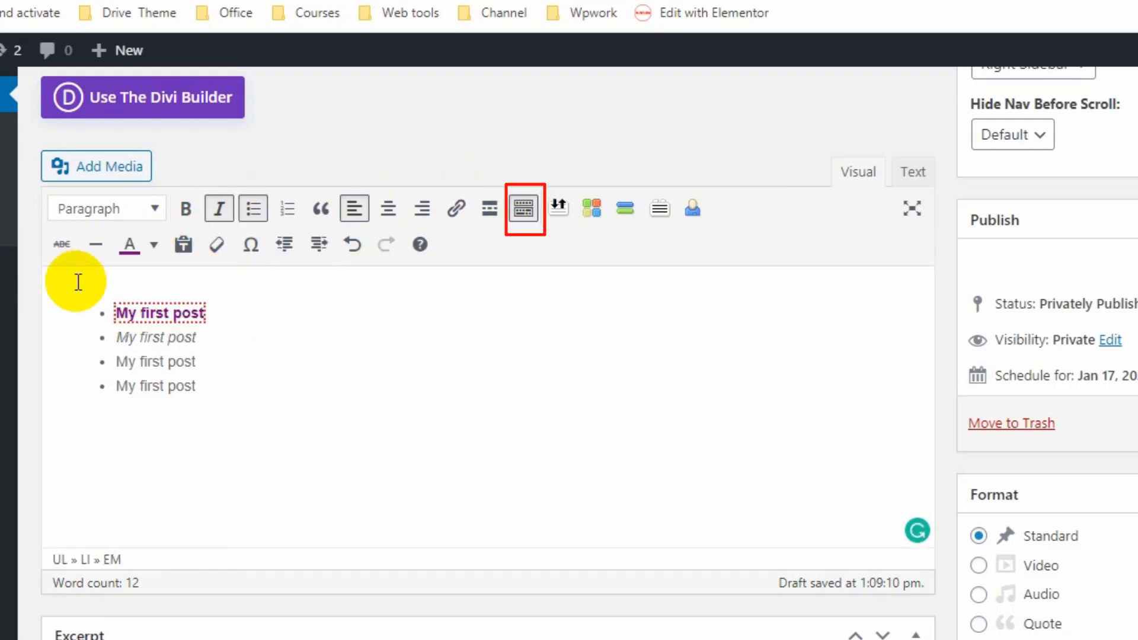
- Apply strikethrough to the first two list items and select the third item's text
{"action": "left_click_drag", "start_coordinate": [202, 338], "coordinate": [91, 261]}
{"action": "left_click", "coordinate": [63, 245]}
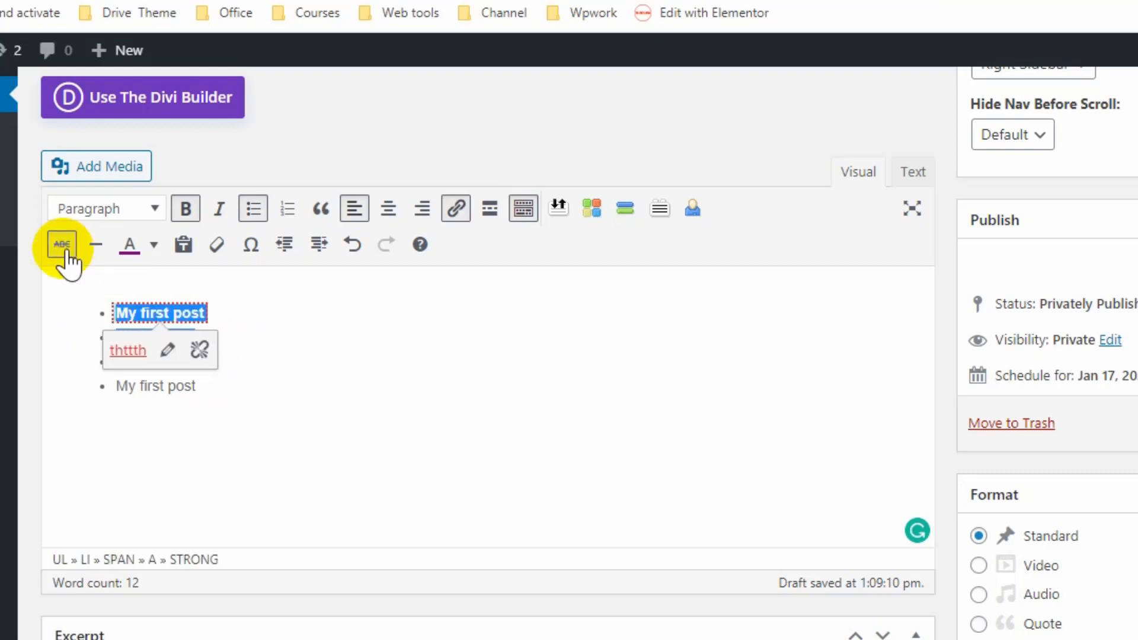
{"action": "left_click", "coordinate": [315, 411]}
{"action": "left_click_drag", "start_coordinate": [198, 363], "coordinate": [101, 358]}
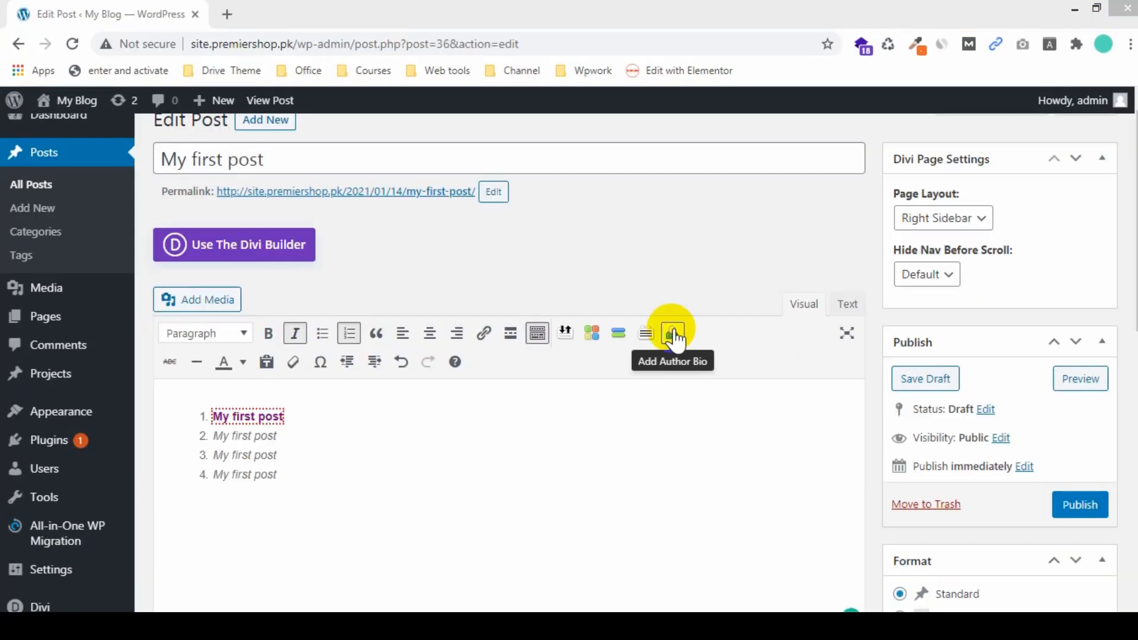
- Leave the post editor without saving and add a new post category named "Blogging"
{"action": "left_click", "coordinate": [93, 242]}
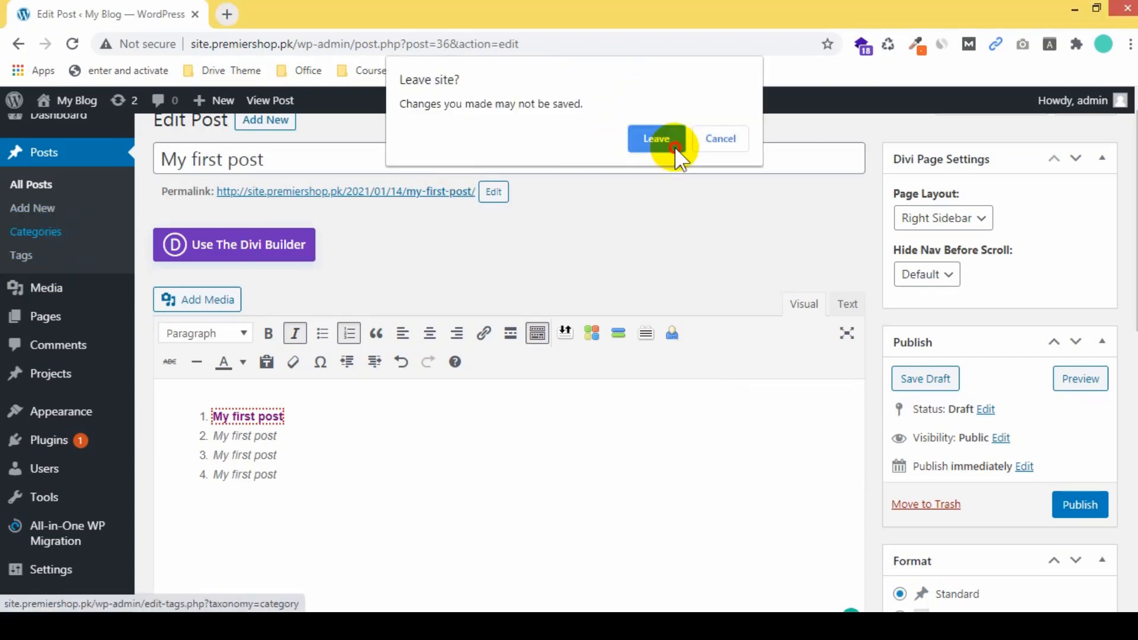
{"action": "left_click", "coordinate": [656, 139]}
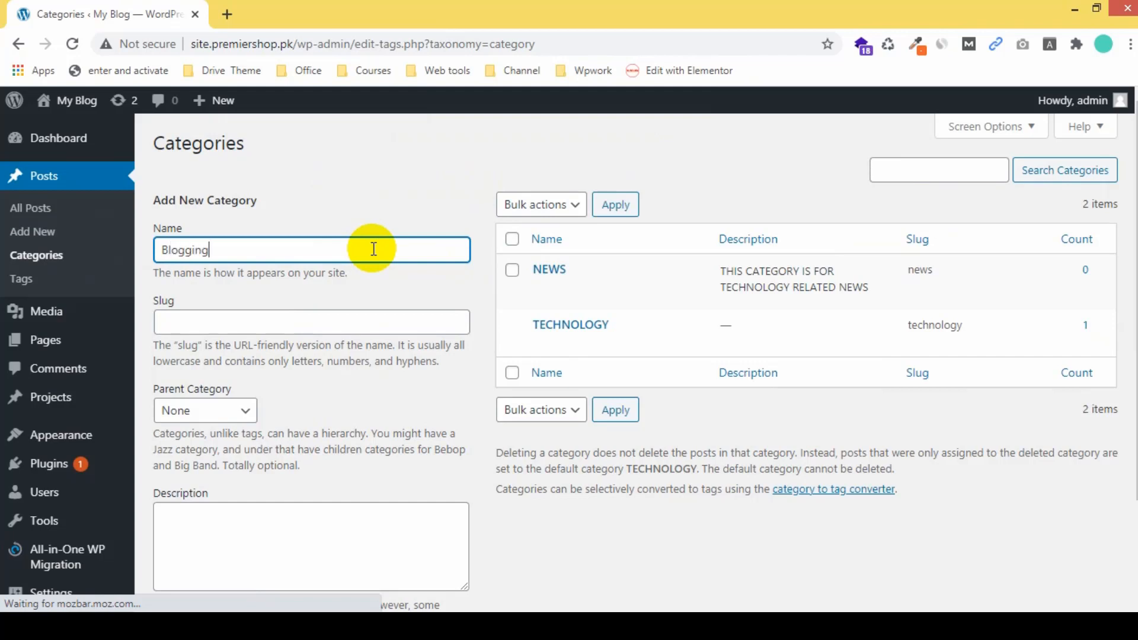
{"action": "key", "text": "Return"}
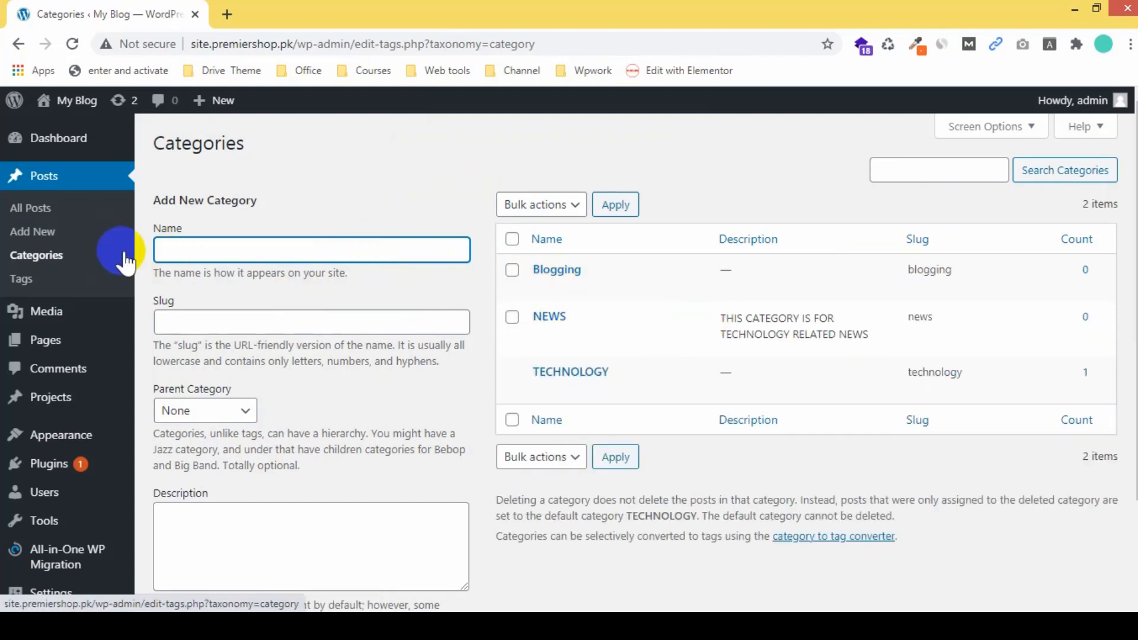
- Open the first post from the list of all posts
{"action": "left_click", "coordinate": [78, 222]}
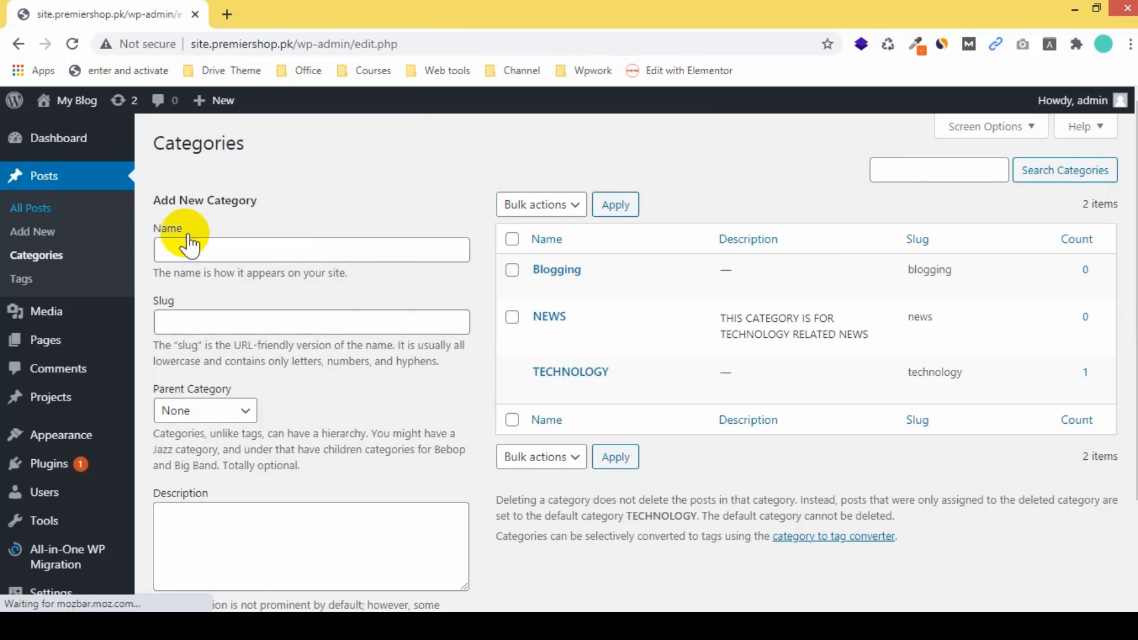
{"action": "left_click", "coordinate": [199, 288]}
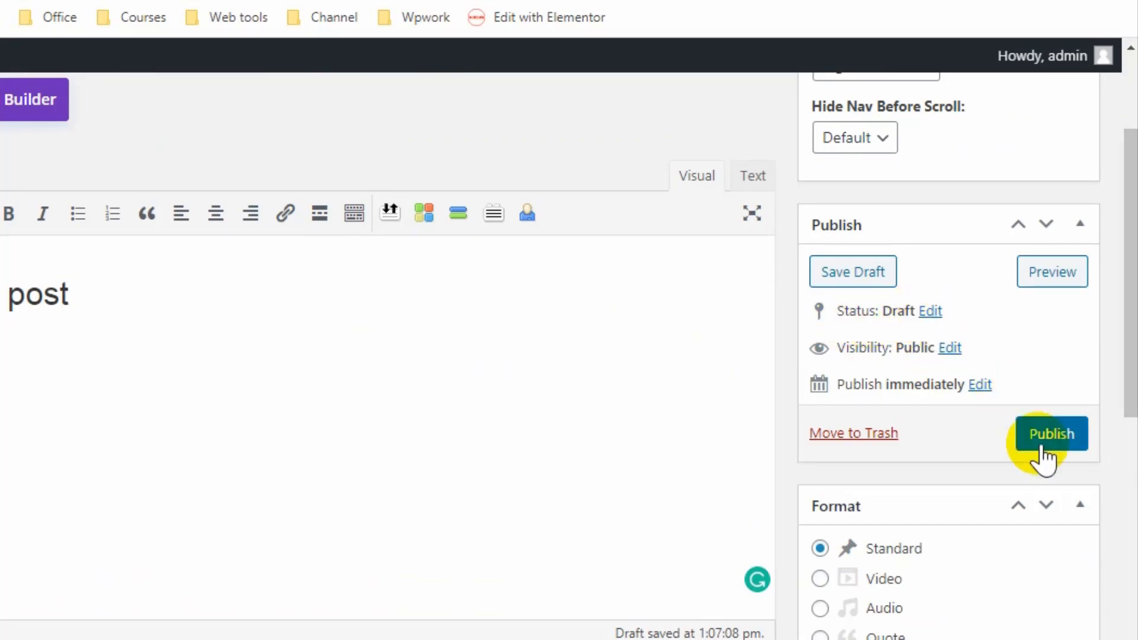
- Set the post's status to Pending Review
{"action": "left_click", "coordinate": [930, 311]}
{"action": "left_click", "coordinate": [938, 348]}
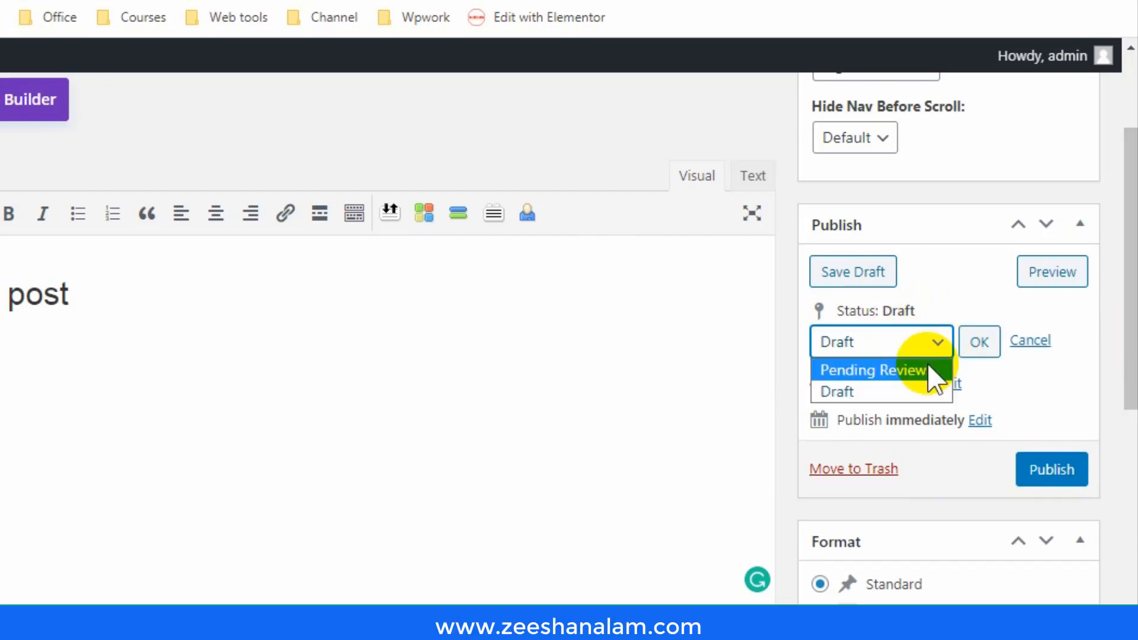
{"action": "left_click", "coordinate": [934, 370]}
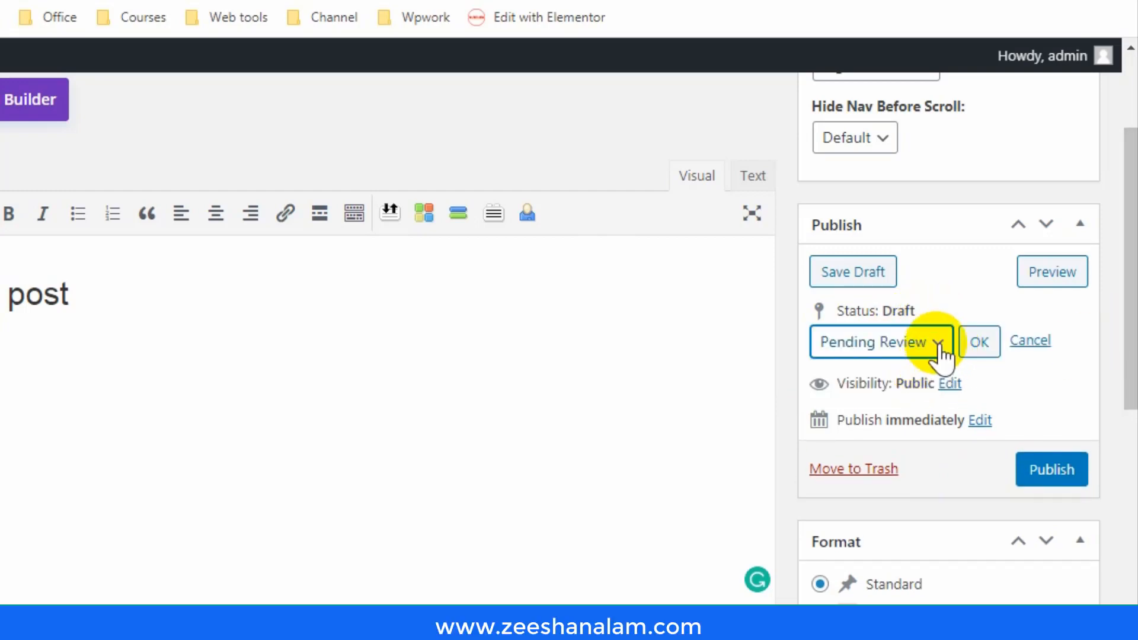
{"action": "left_click", "coordinate": [939, 344]}
{"action": "left_click", "coordinate": [979, 342]}
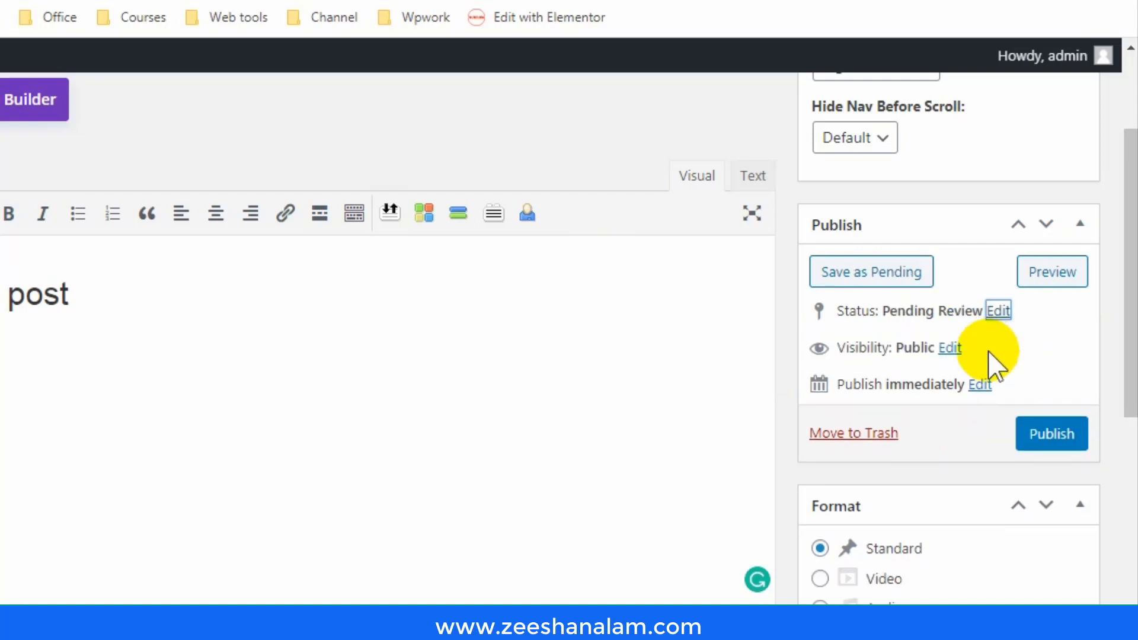
- Try the password-protected option for the post's visibility, and set the visibility to Private instead
{"action": "left_click", "coordinate": [949, 348]}
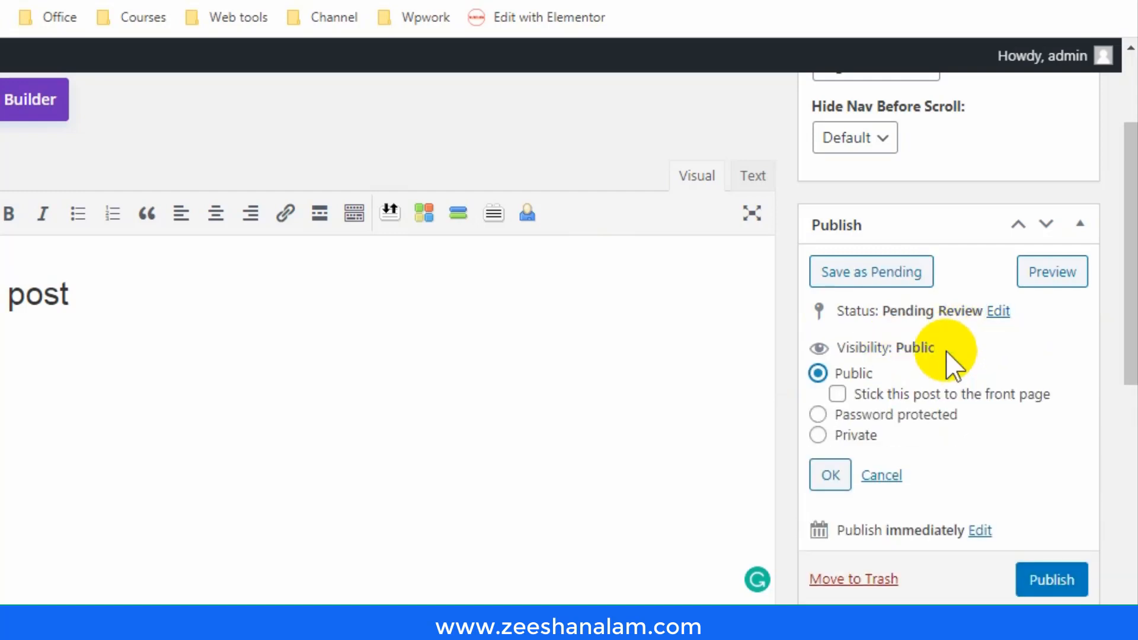
{"action": "left_click", "coordinate": [821, 415]}
{"action": "left_click", "coordinate": [884, 437]}
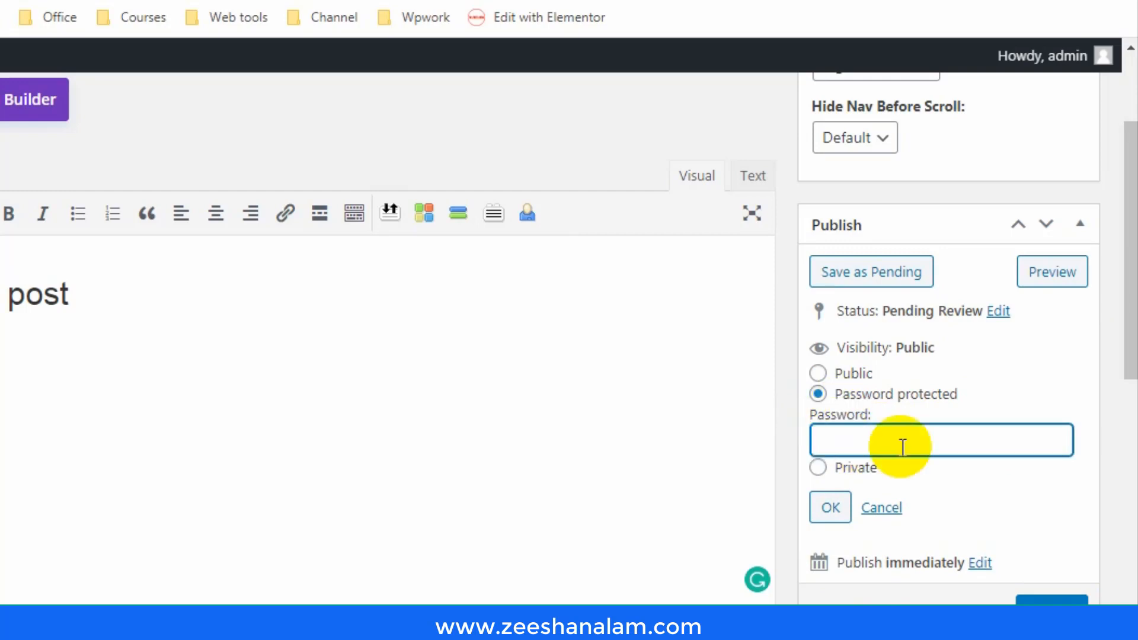
{"action": "left_click", "coordinate": [823, 470]}
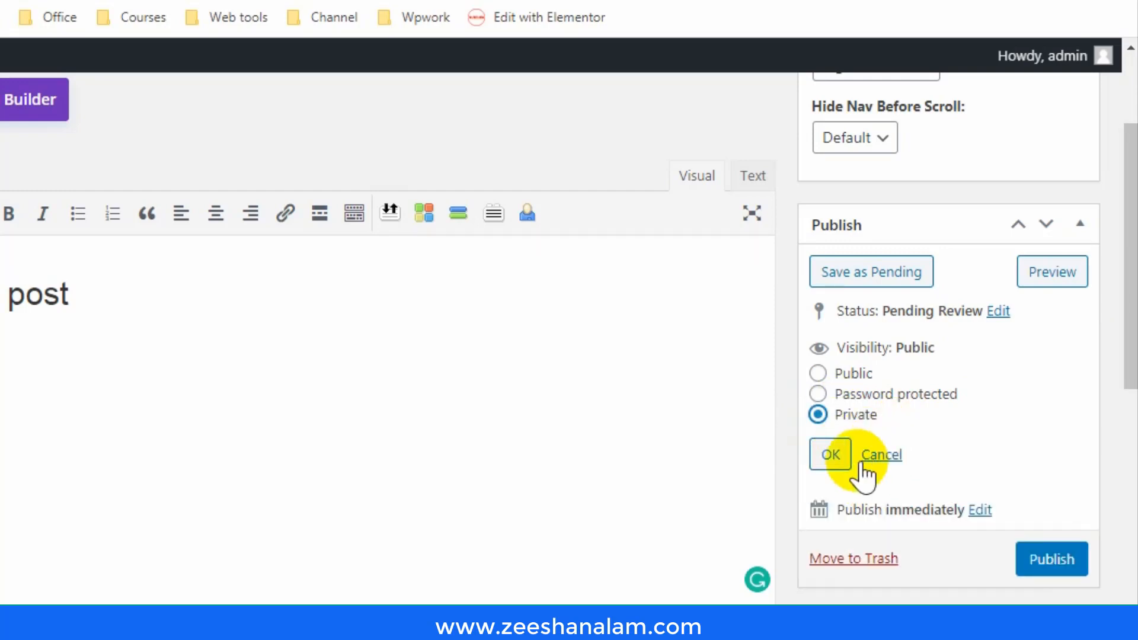
{"action": "left_click", "coordinate": [836, 456]}
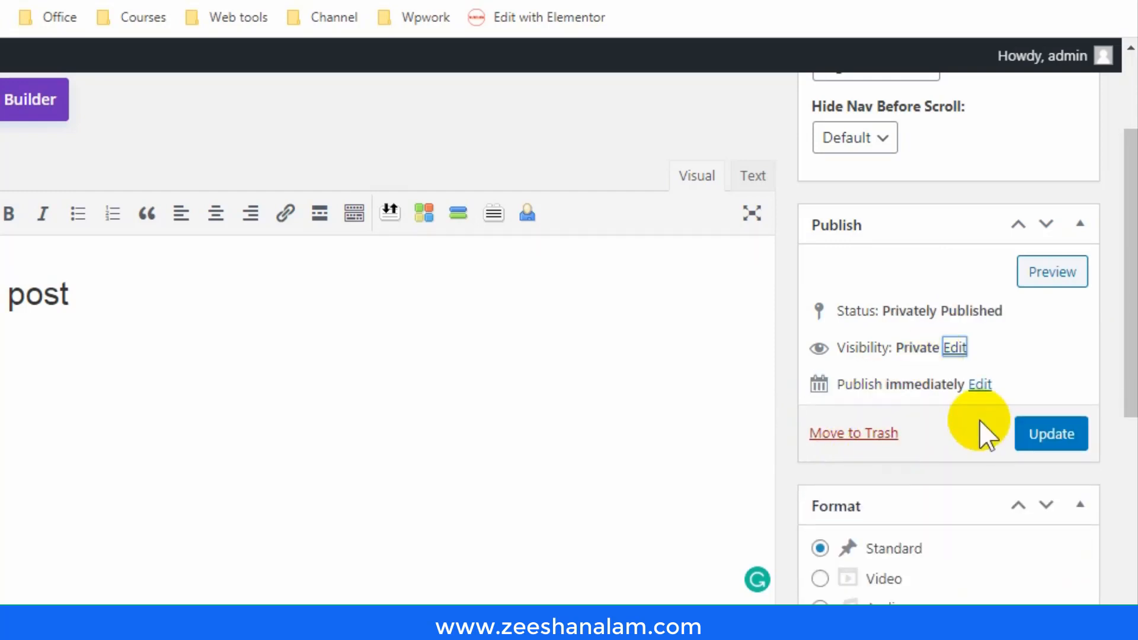
- Schedule the post's publication for Jan 17, 2021 at 13:06
{"action": "left_click", "coordinate": [981, 385]}
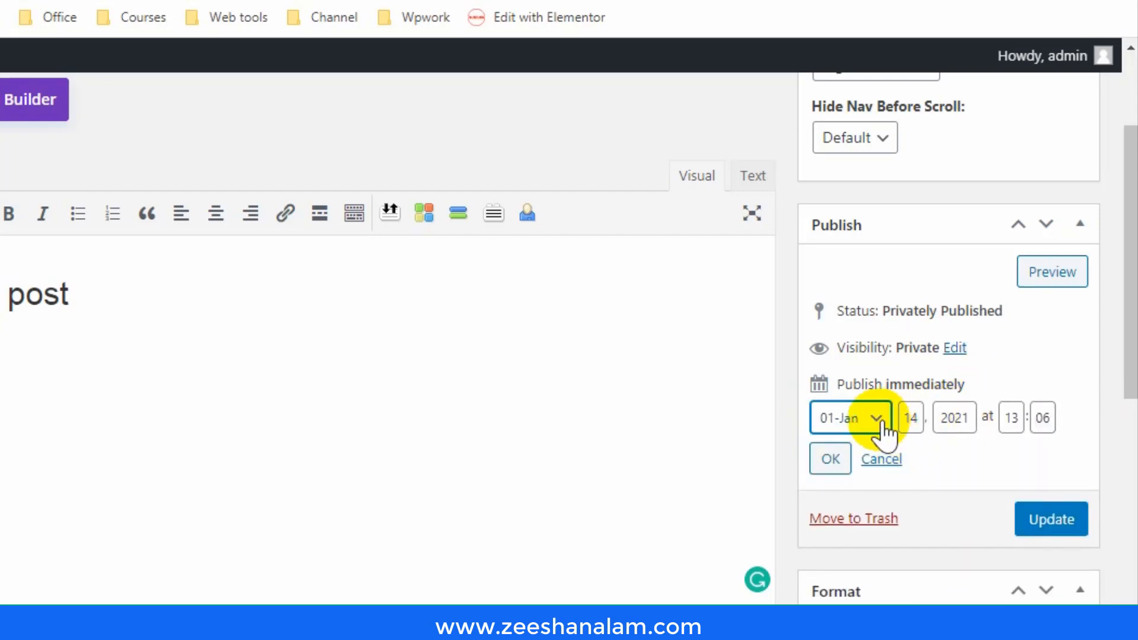
{"action": "left_click", "coordinate": [883, 422]}
{"action": "left_click", "coordinate": [881, 422]}
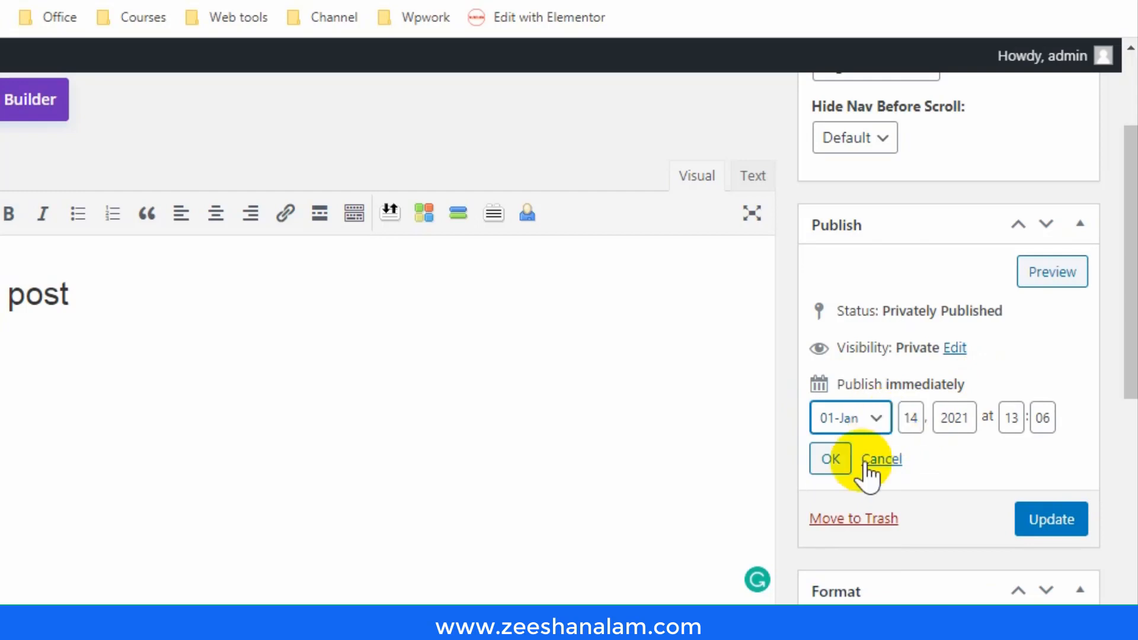
{"action": "left_click", "coordinate": [875, 423]}
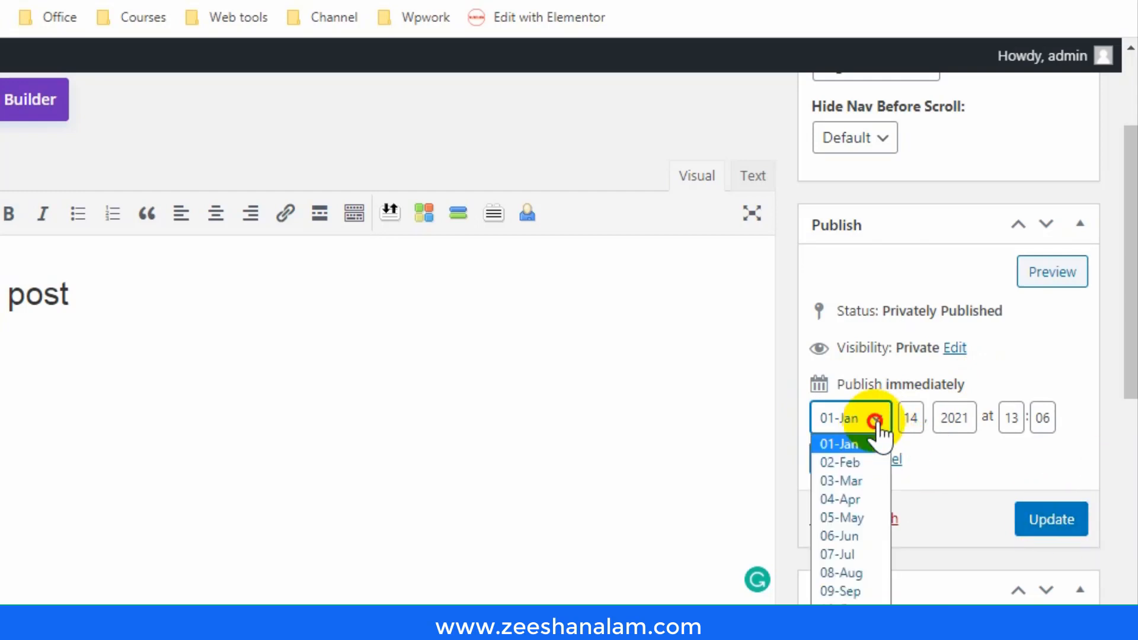
{"action": "left_click", "coordinate": [873, 423]}
{"action": "left_click_drag", "start_coordinate": [918, 420], "coordinate": [895, 418]}
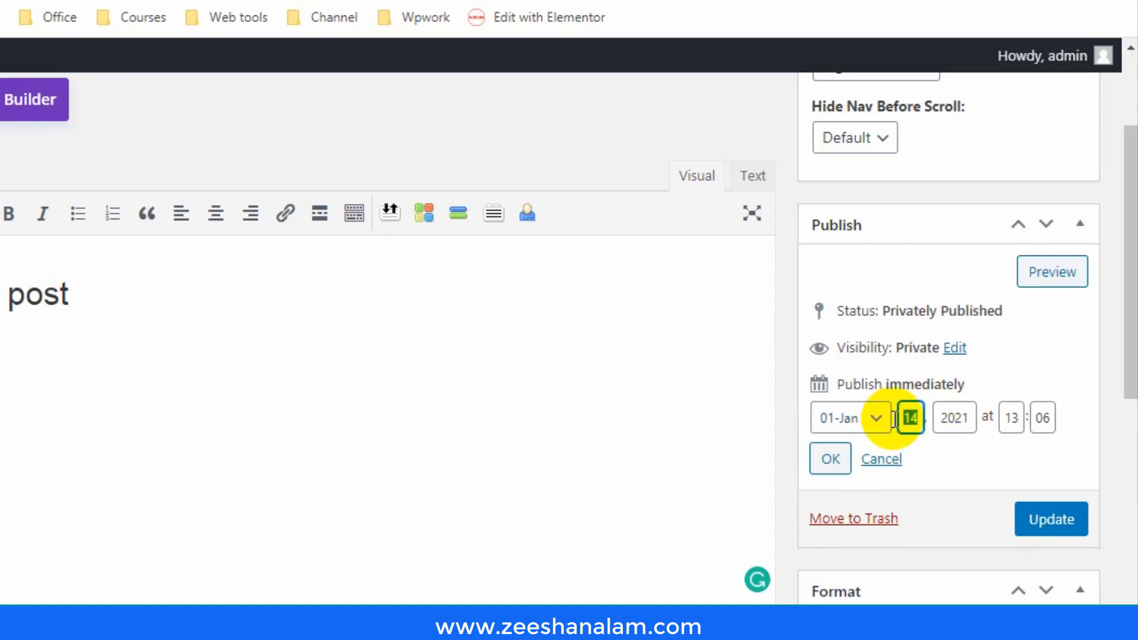
{"action": "left_click", "coordinate": [913, 413]}
{"action": "type", "text": "13"}
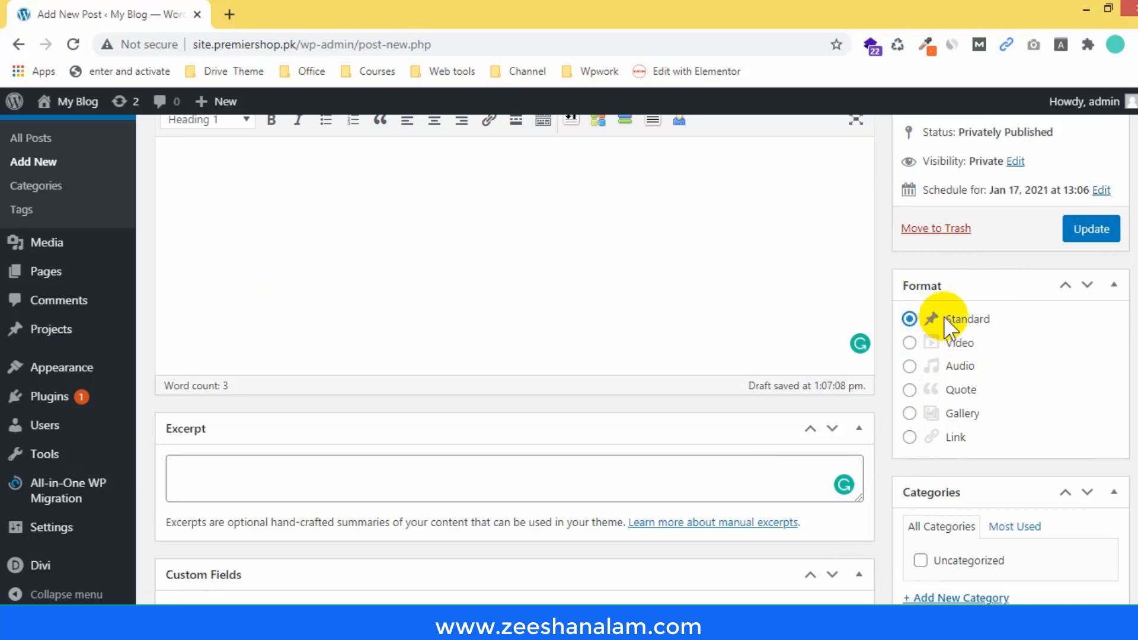
- Try the Video post format, return to Standard, and assign the post to the Uncategorized category
{"action": "scroll", "coordinate": [1044, 499], "scroll_direction": "down", "scroll_amount": 3}
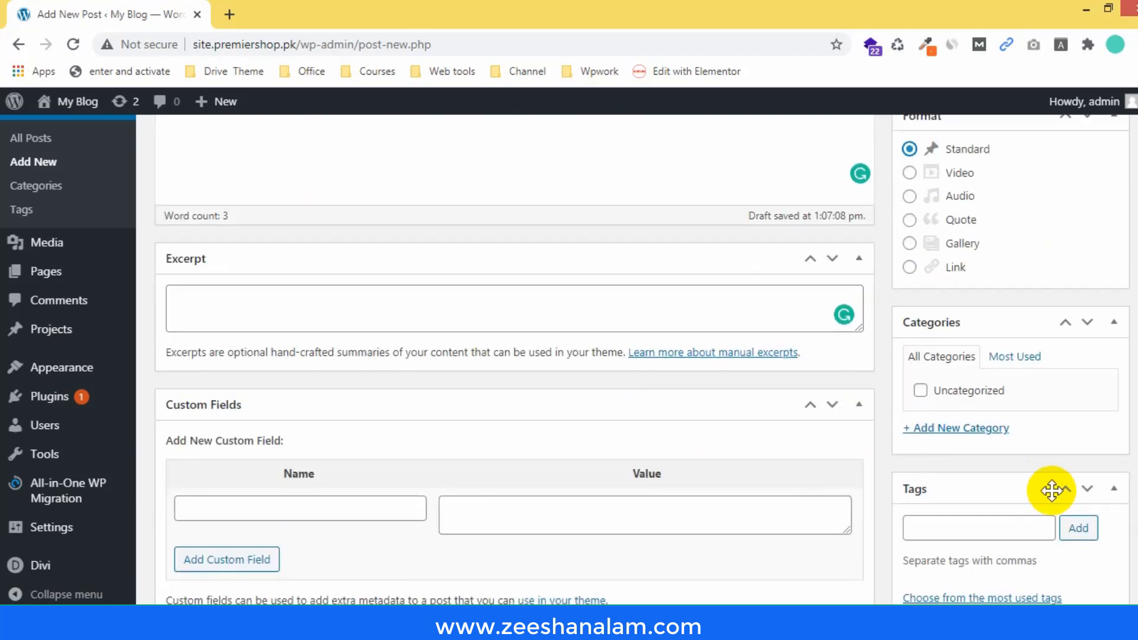
{"action": "scroll", "coordinate": [1052, 490], "scroll_direction": "up", "scroll_amount": 2}
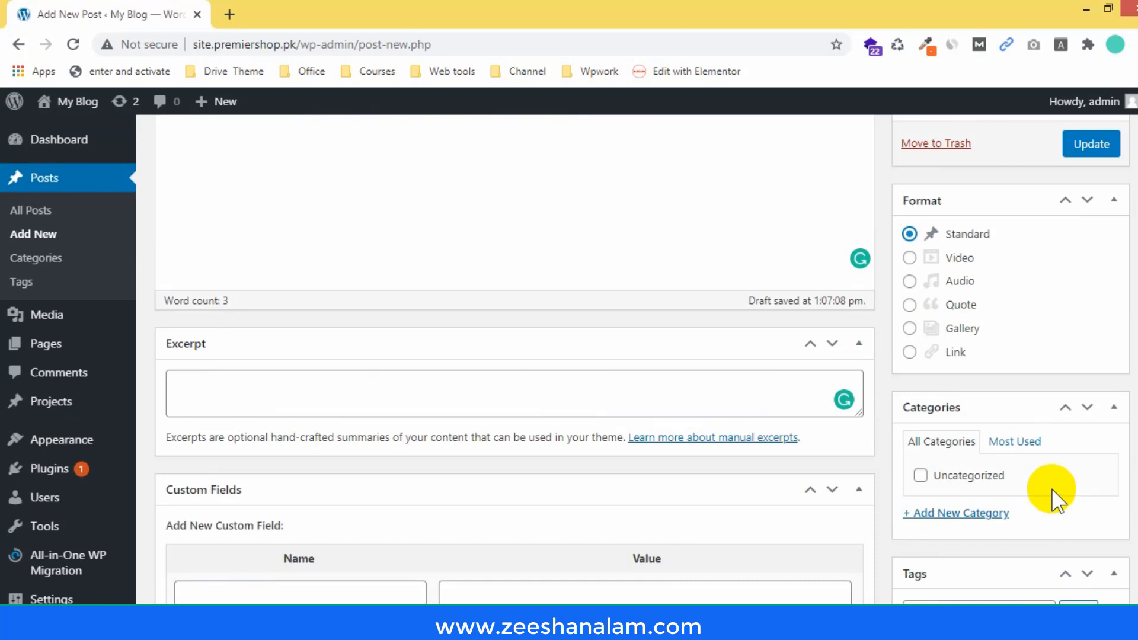
{"action": "left_click", "coordinate": [910, 257]}
{"action": "left_click", "coordinate": [910, 235]}
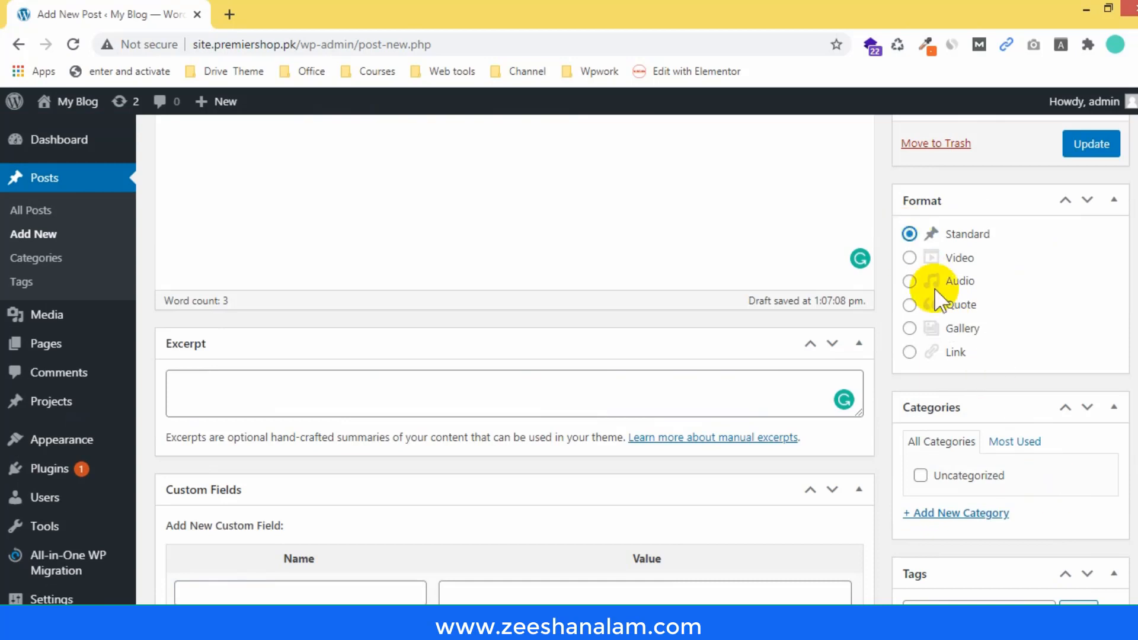
{"action": "left_click", "coordinate": [921, 476]}
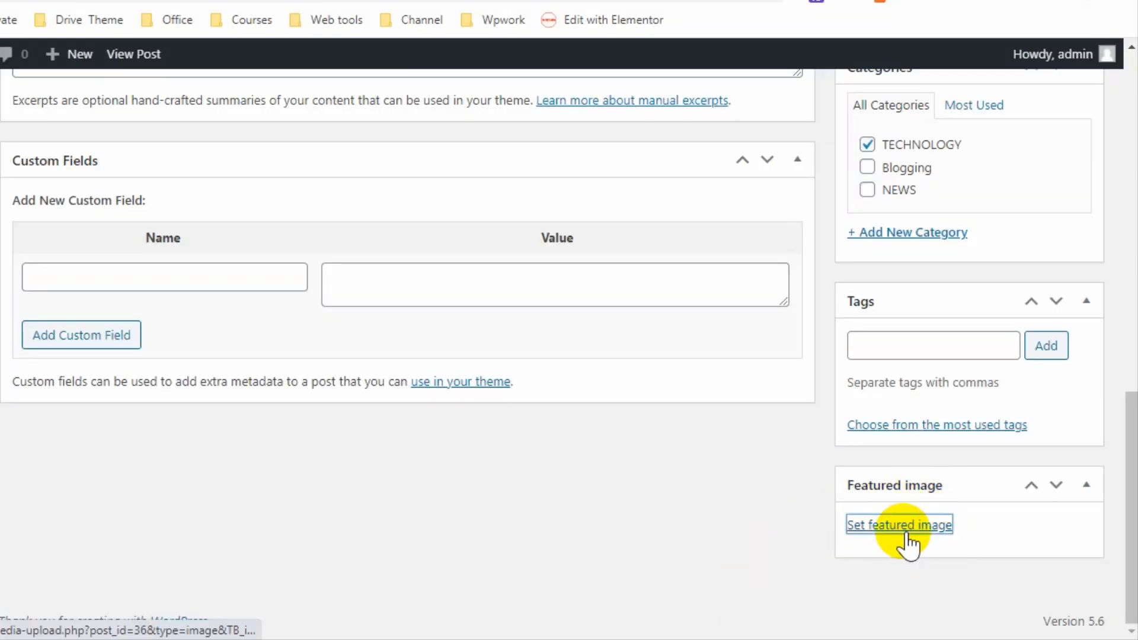
- Open the post's featured image selection and look at its file upload and media library options
{"action": "left_click", "coordinate": [906, 531]}
{"action": "left_click", "coordinate": [2, 132]}
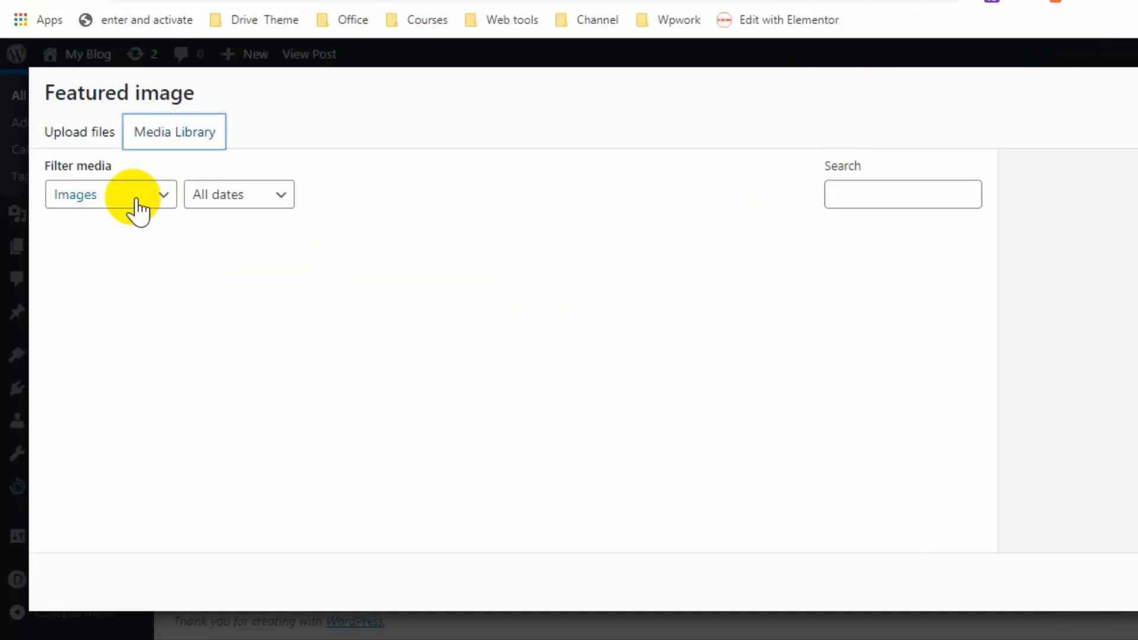
{"action": "left_click", "coordinate": [0, 133]}
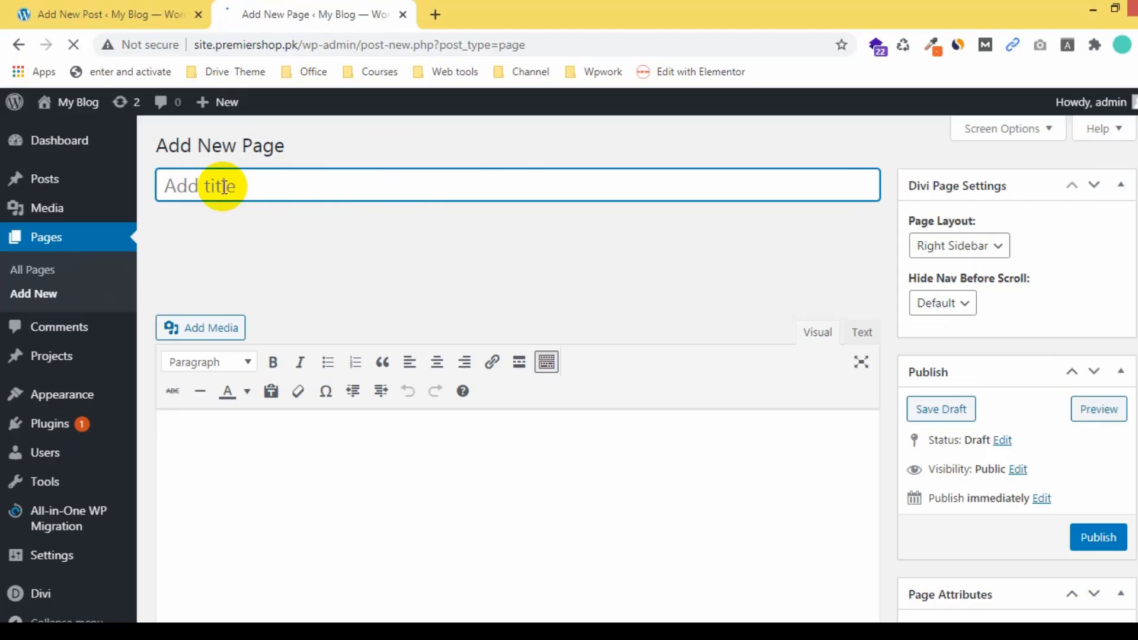
- Title the new page "My first page" and place the cursor in its content area
{"action": "type", "text": "My first post"}
{"action": "left_click_drag", "start_coordinate": [232, 186], "coordinate": [372, 187]}
{"action": "type", "text": "page"}
{"action": "left_click", "coordinate": [515, 480]}
- Examine the new page's publish settings, page attributes and featured image section, and compare them with those of a post
{"action": "scroll", "coordinate": [515, 480], "scroll_direction": "down", "scroll_amount": 3}
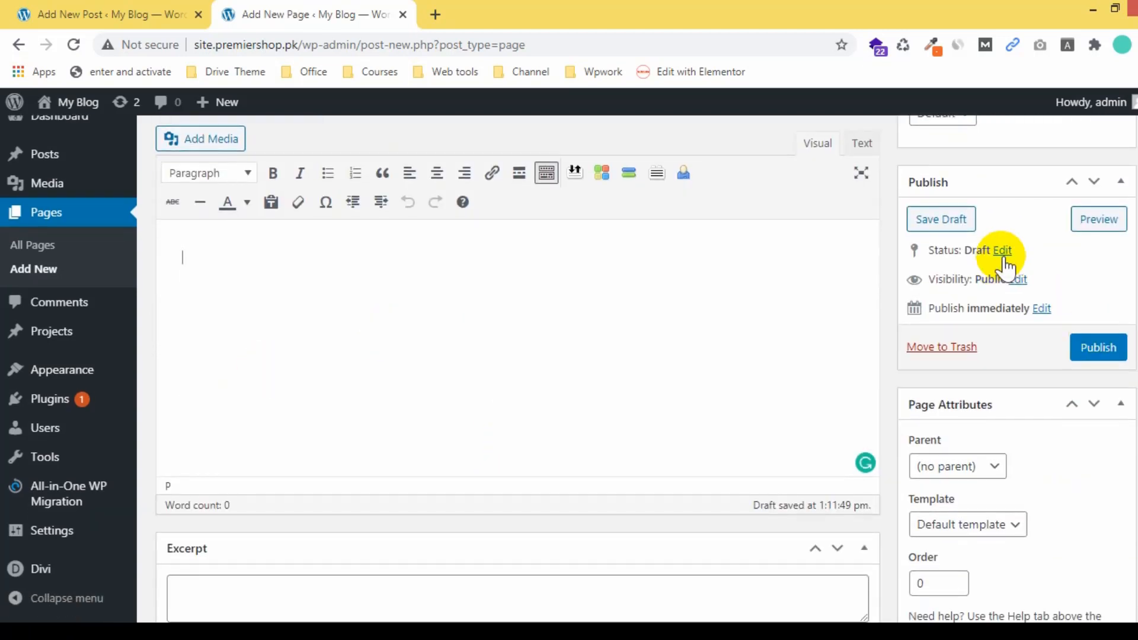
{"action": "scroll", "coordinate": [1050, 412], "scroll_direction": "down", "scroll_amount": 5}
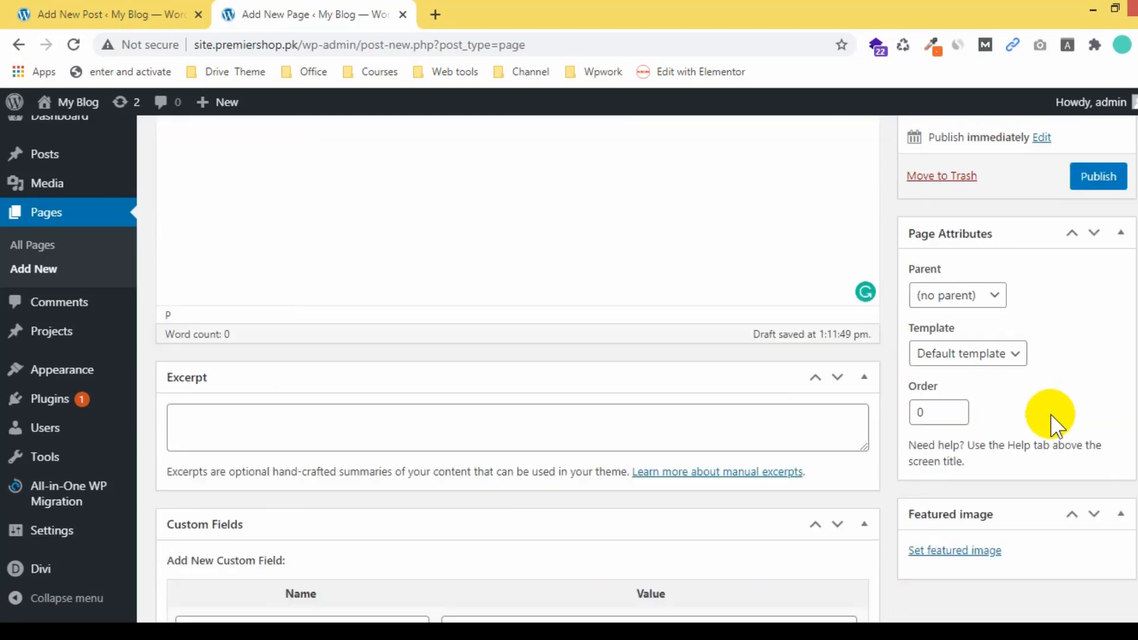
{"action": "scroll", "coordinate": [1007, 296], "scroll_direction": "up", "scroll_amount": 3}
{"action": "scroll", "coordinate": [1007, 296], "scroll_direction": "down", "scroll_amount": 2}
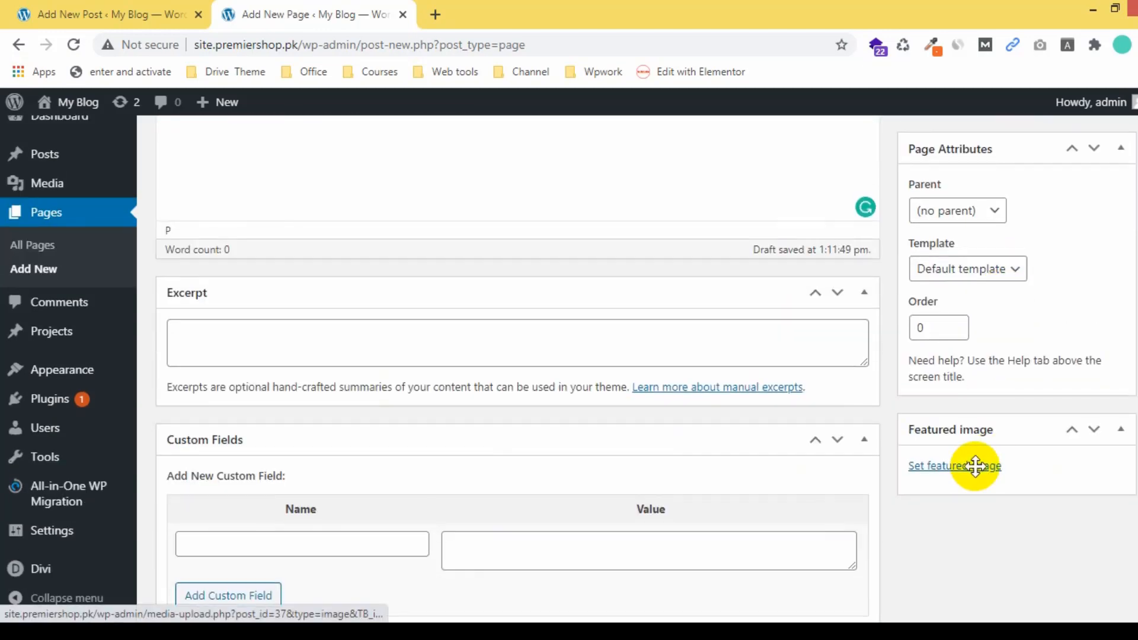
{"action": "scroll", "coordinate": [981, 465], "scroll_direction": "up", "scroll_amount": 6}
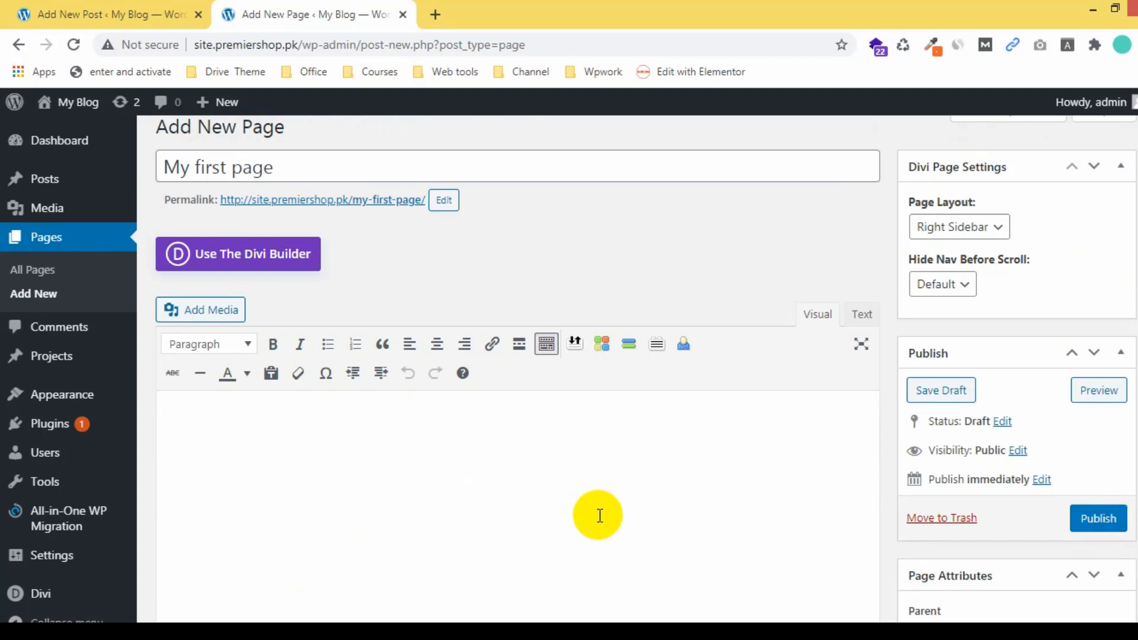
{"action": "scroll", "coordinate": [600, 516], "scroll_direction": "up", "scroll_amount": 1}
{"action": "scroll", "coordinate": [600, 516], "scroll_direction": "down", "scroll_amount": 1}
{"action": "scroll", "coordinate": [600, 517], "scroll_direction": "up", "scroll_amount": 1}
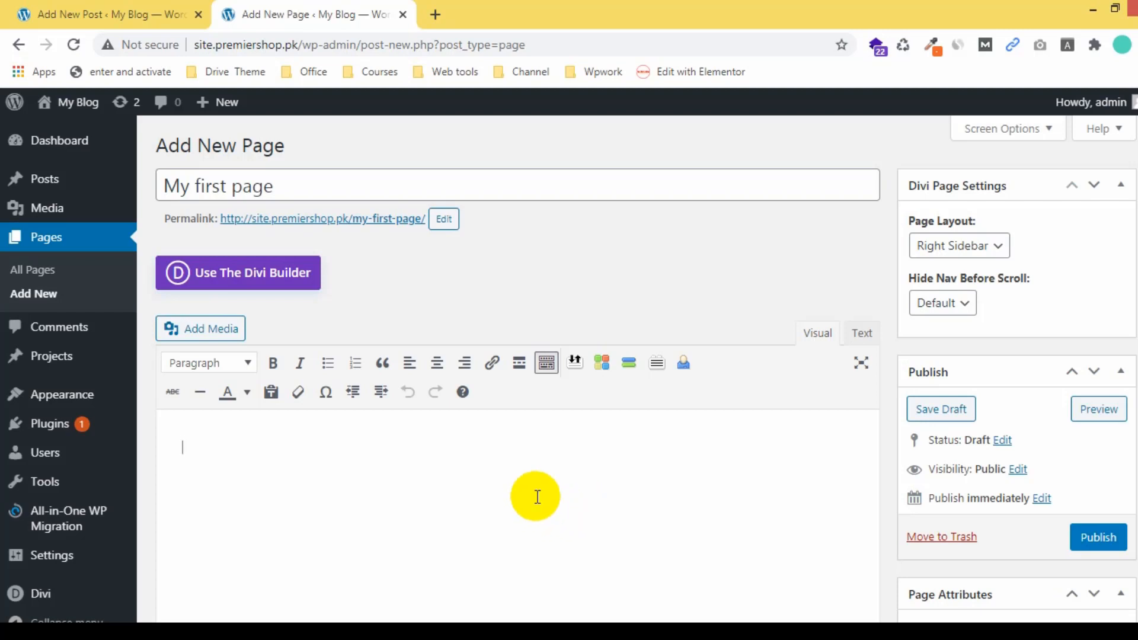
- Leave the page editor for the posts section without saving the changes
{"action": "left_click", "coordinate": [59, 178]}
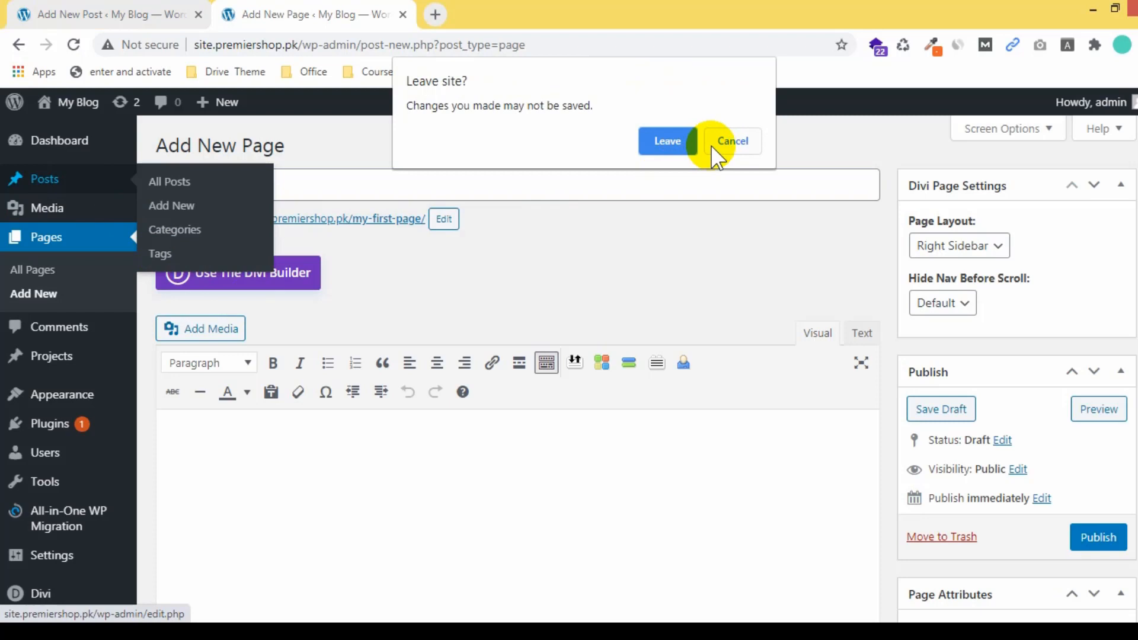
{"action": "left_click", "coordinate": [663, 142]}
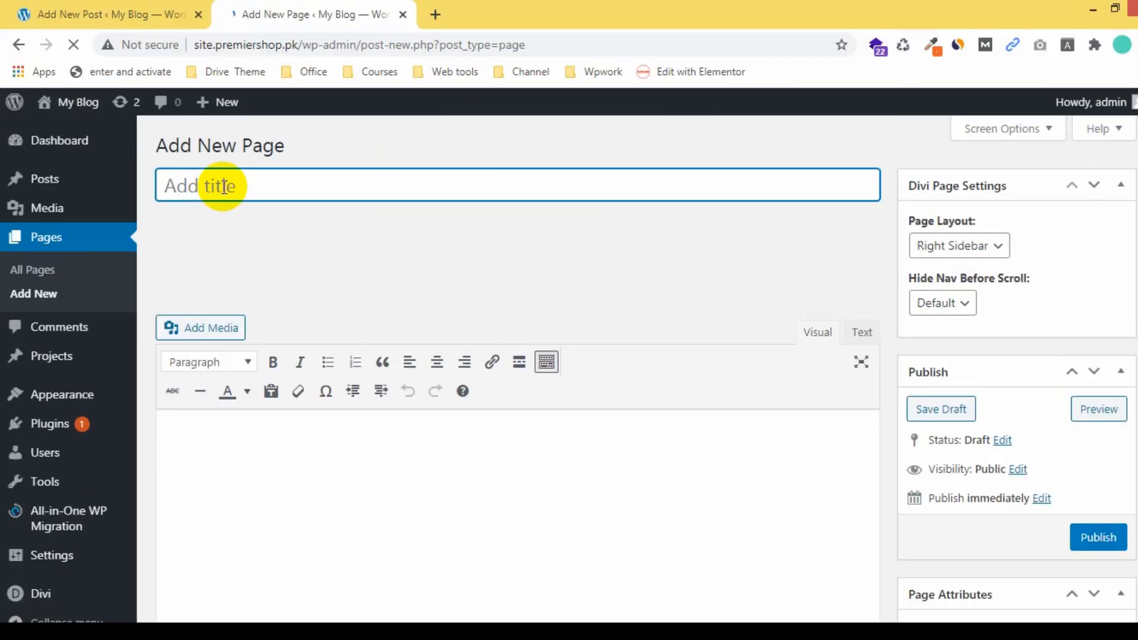
- Enter "My first page" as the title of a blank new page and move into its content area
{"action": "type", "text": "My first post"}
{"action": "left_click_drag", "start_coordinate": [231, 185], "coordinate": [399, 186]}
{"action": "type", "text": "page"}
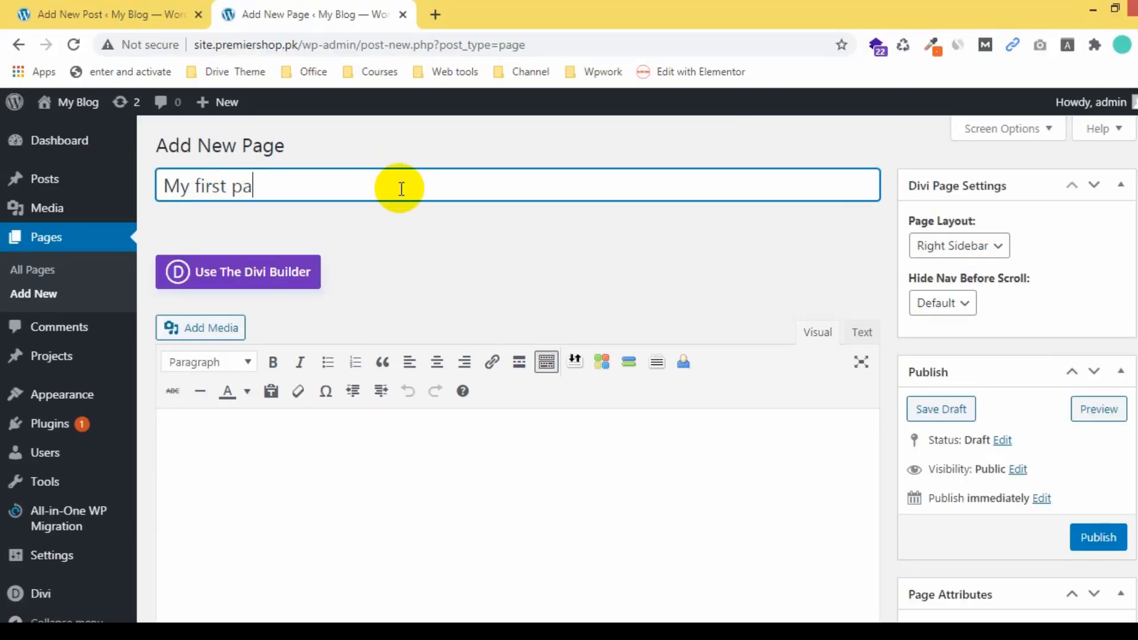
{"action": "left_click", "coordinate": [516, 481]}
- Look over the page's publishing options, its Parent, Template and Order attributes, and the featured image section
{"action": "scroll", "coordinate": [513, 480], "scroll_direction": "down", "scroll_amount": 3}
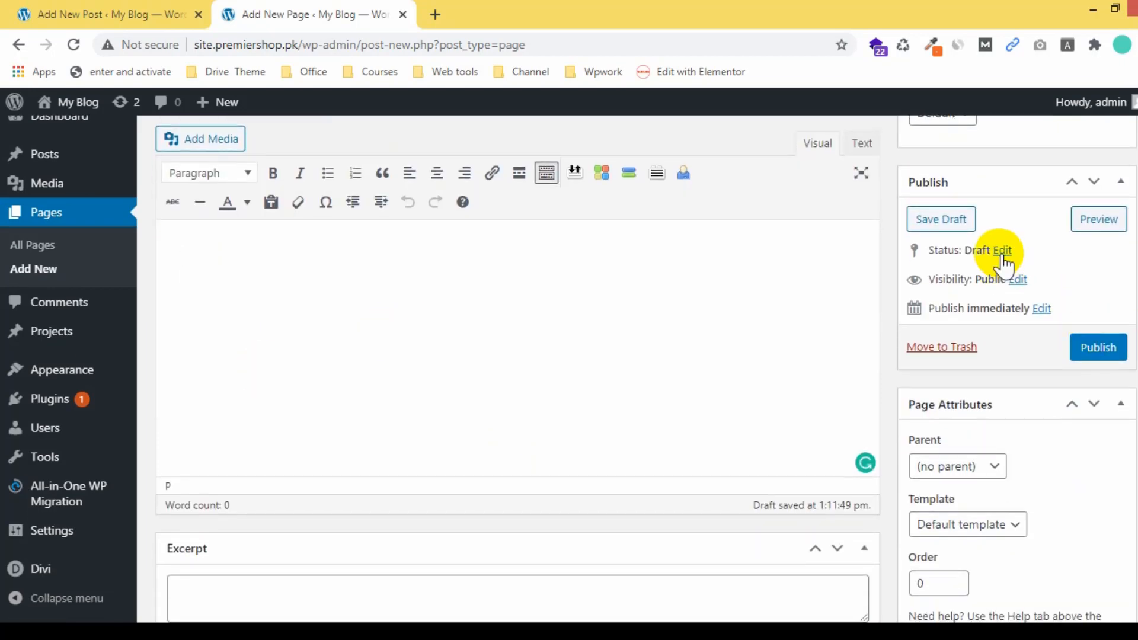
{"action": "scroll", "coordinate": [979, 332], "scroll_direction": "down", "scroll_amount": 6}
{"action": "scroll", "coordinate": [1008, 296], "scroll_direction": "up", "scroll_amount": 4}
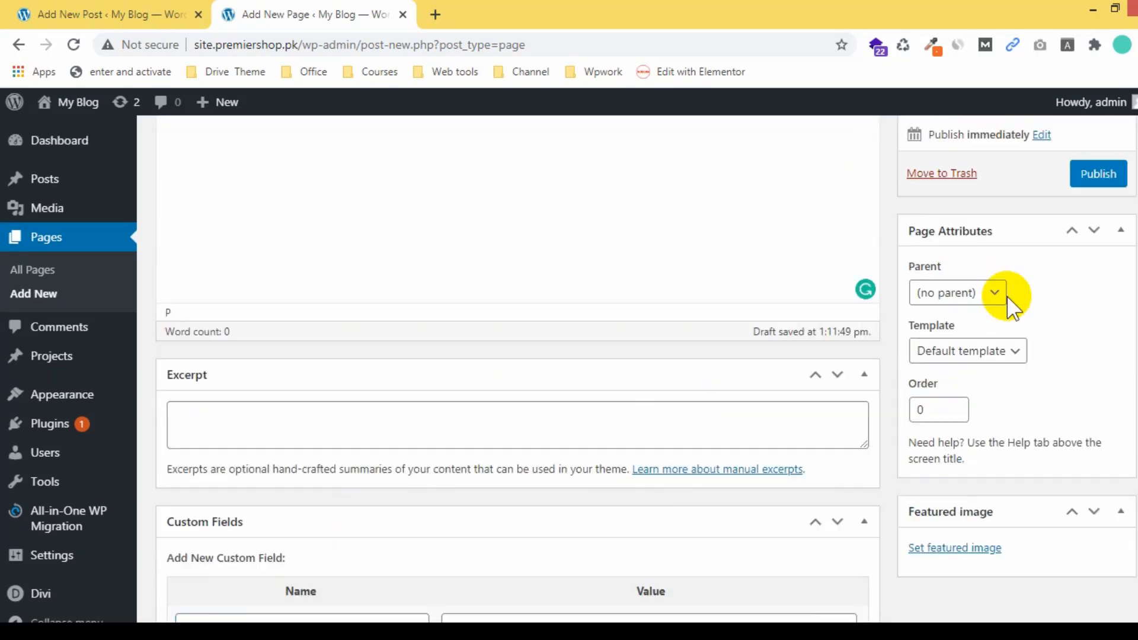
{"action": "scroll", "coordinate": [996, 467], "scroll_direction": "down", "scroll_amount": 2}
{"action": "scroll", "coordinate": [978, 469], "scroll_direction": "up", "scroll_amount": 7}
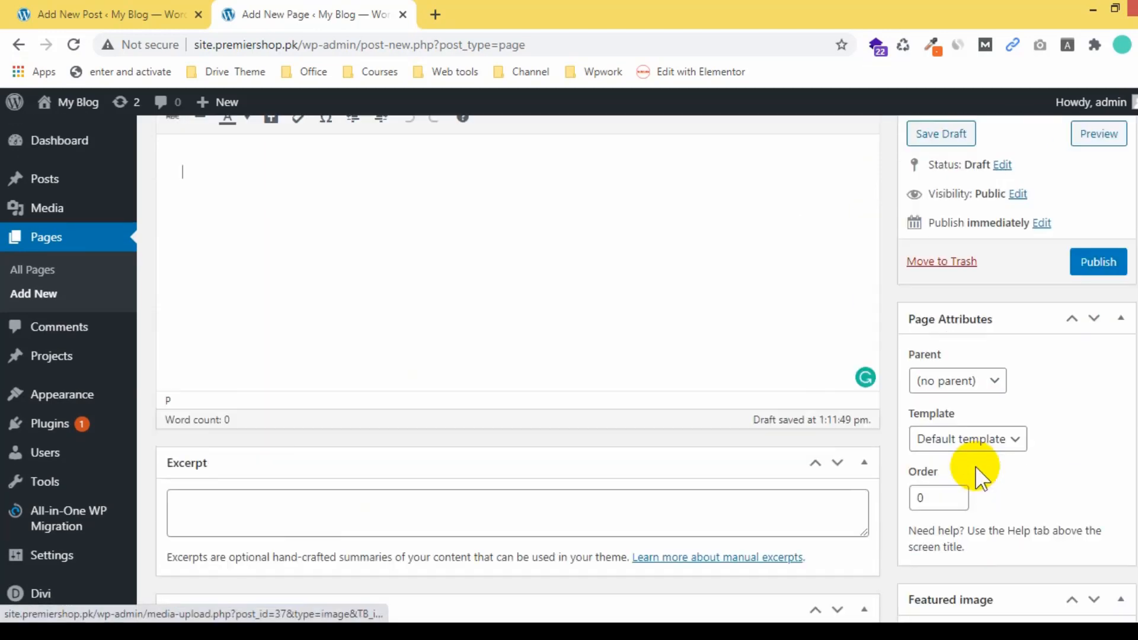